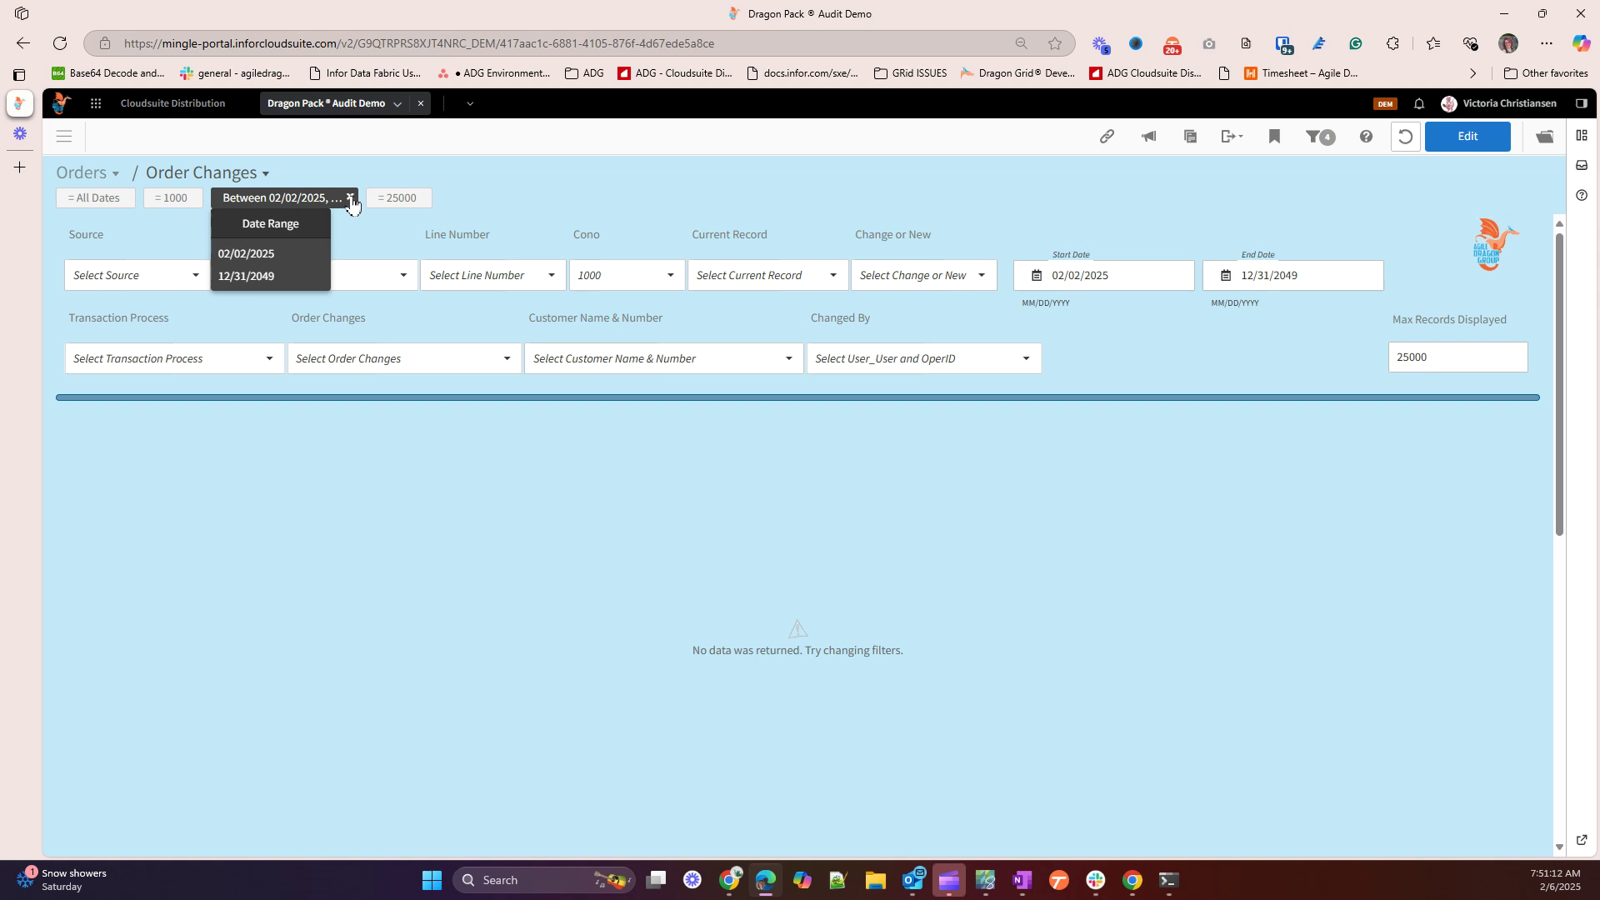
Remove the 'Between 02/02/2025…' date filter chip so the grid shows All Dates
click(350, 198)
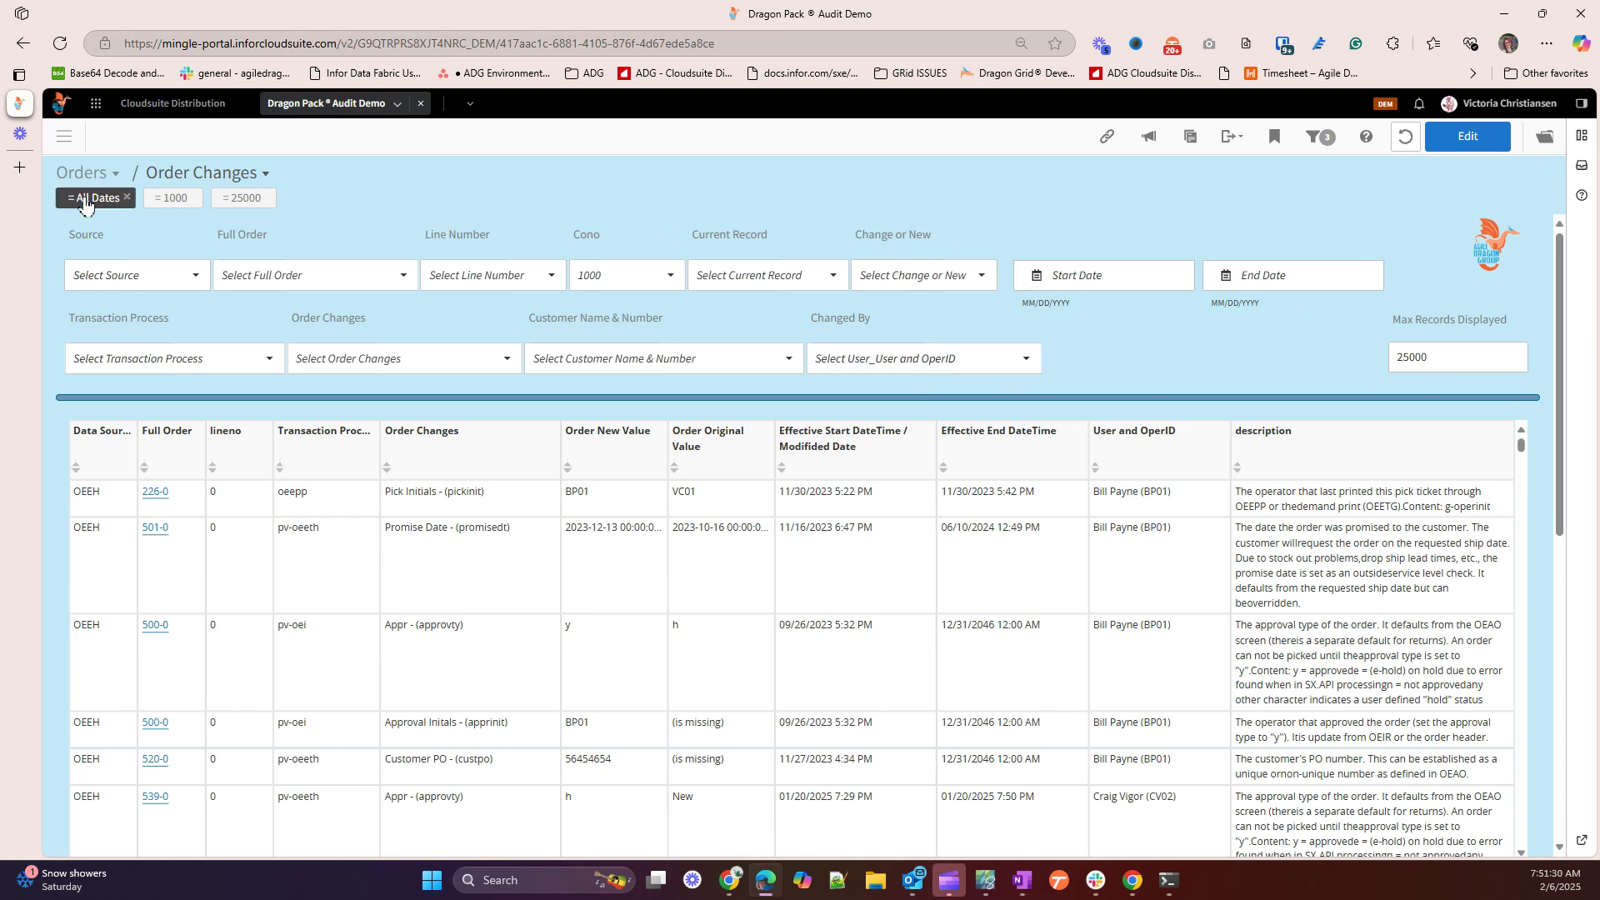
mouse_move(85, 204)
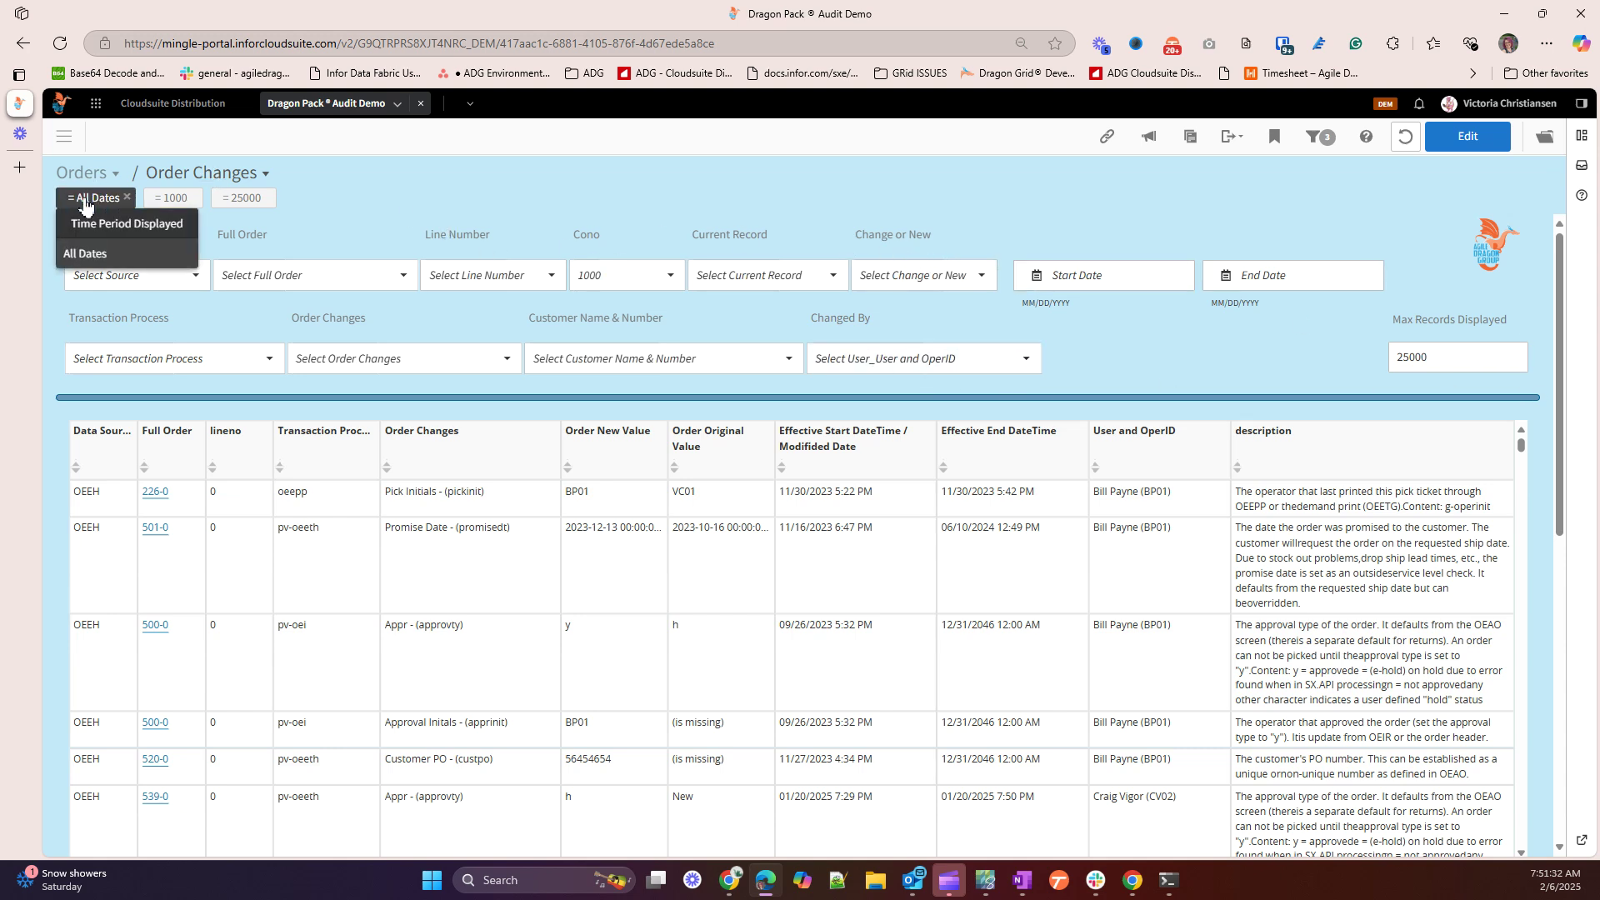
click(86, 200)
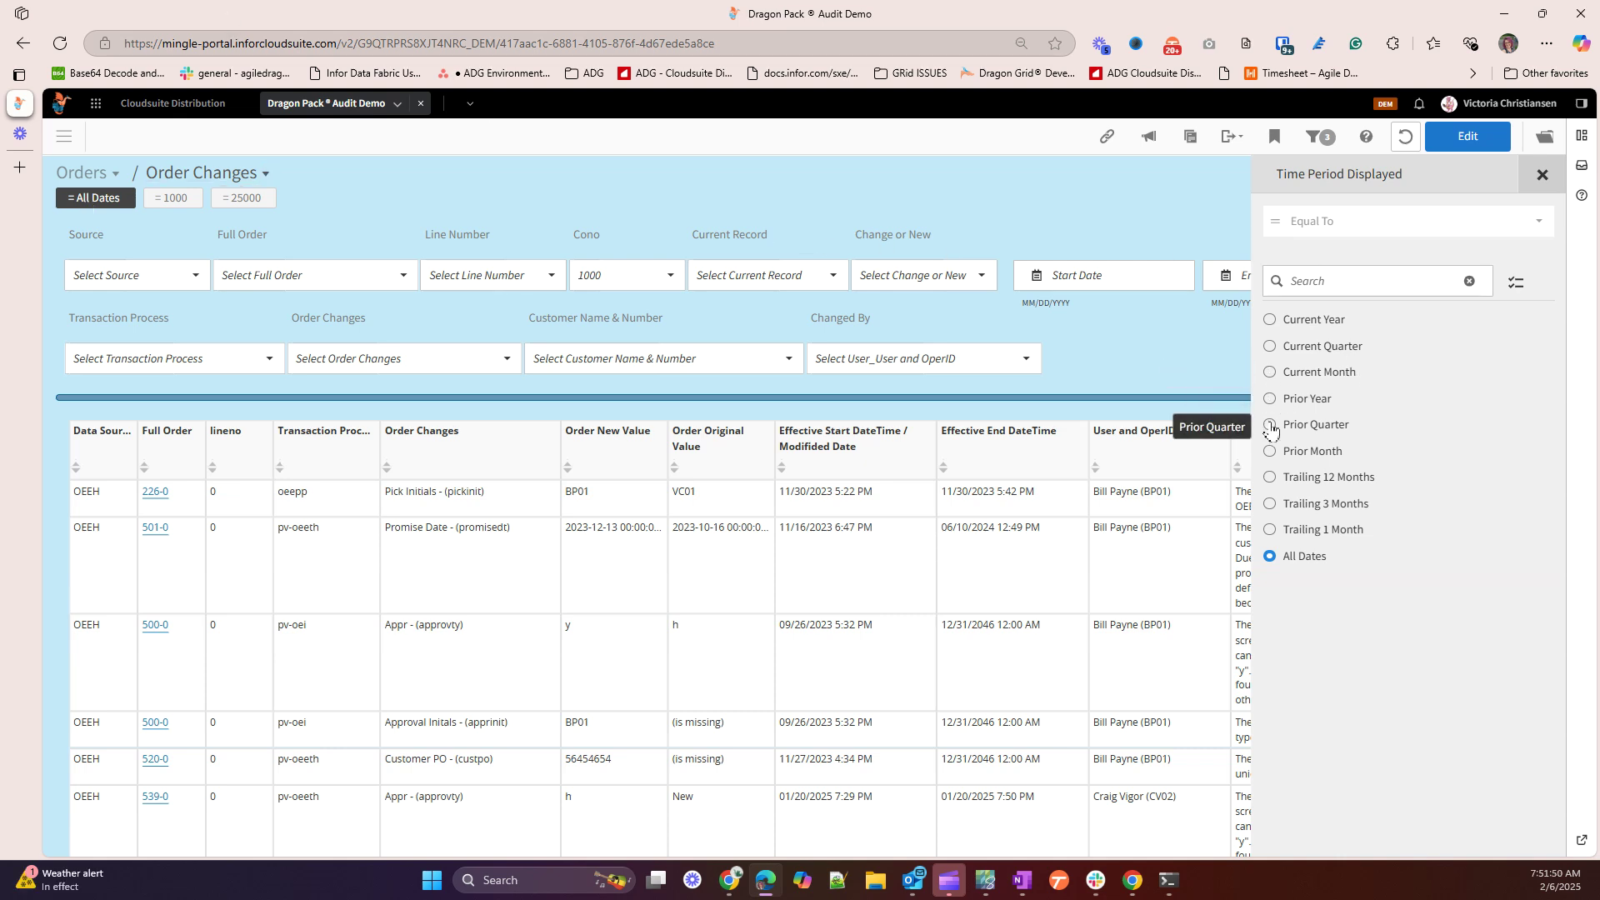
Set the Time Period Displayed to Prior Quarter and apply it
click(1270, 426)
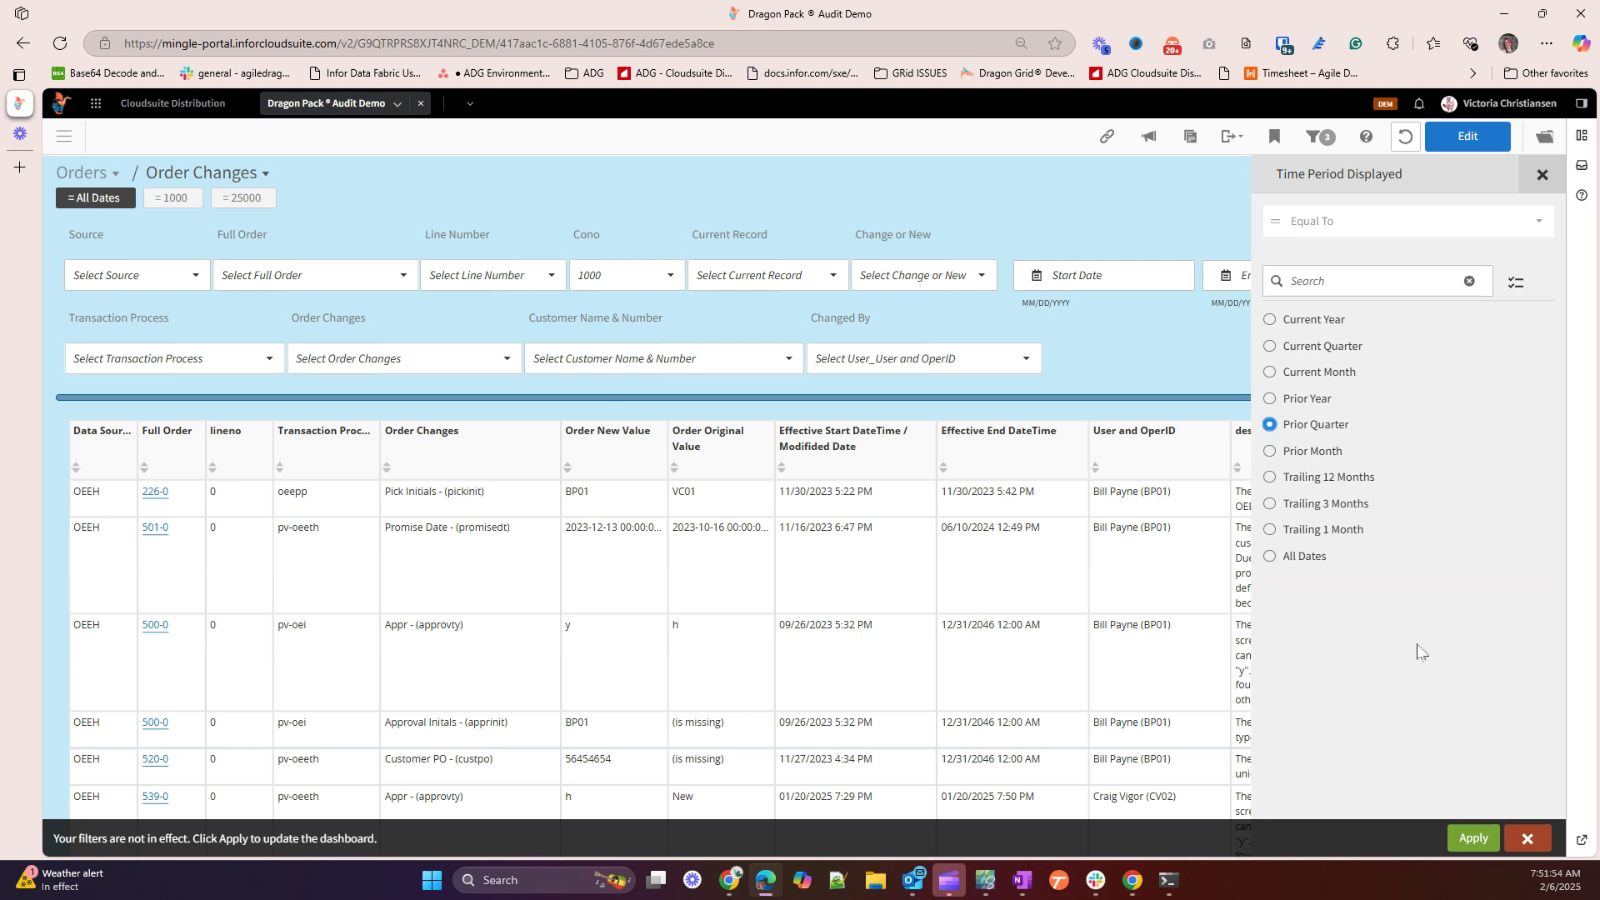
click(1471, 839)
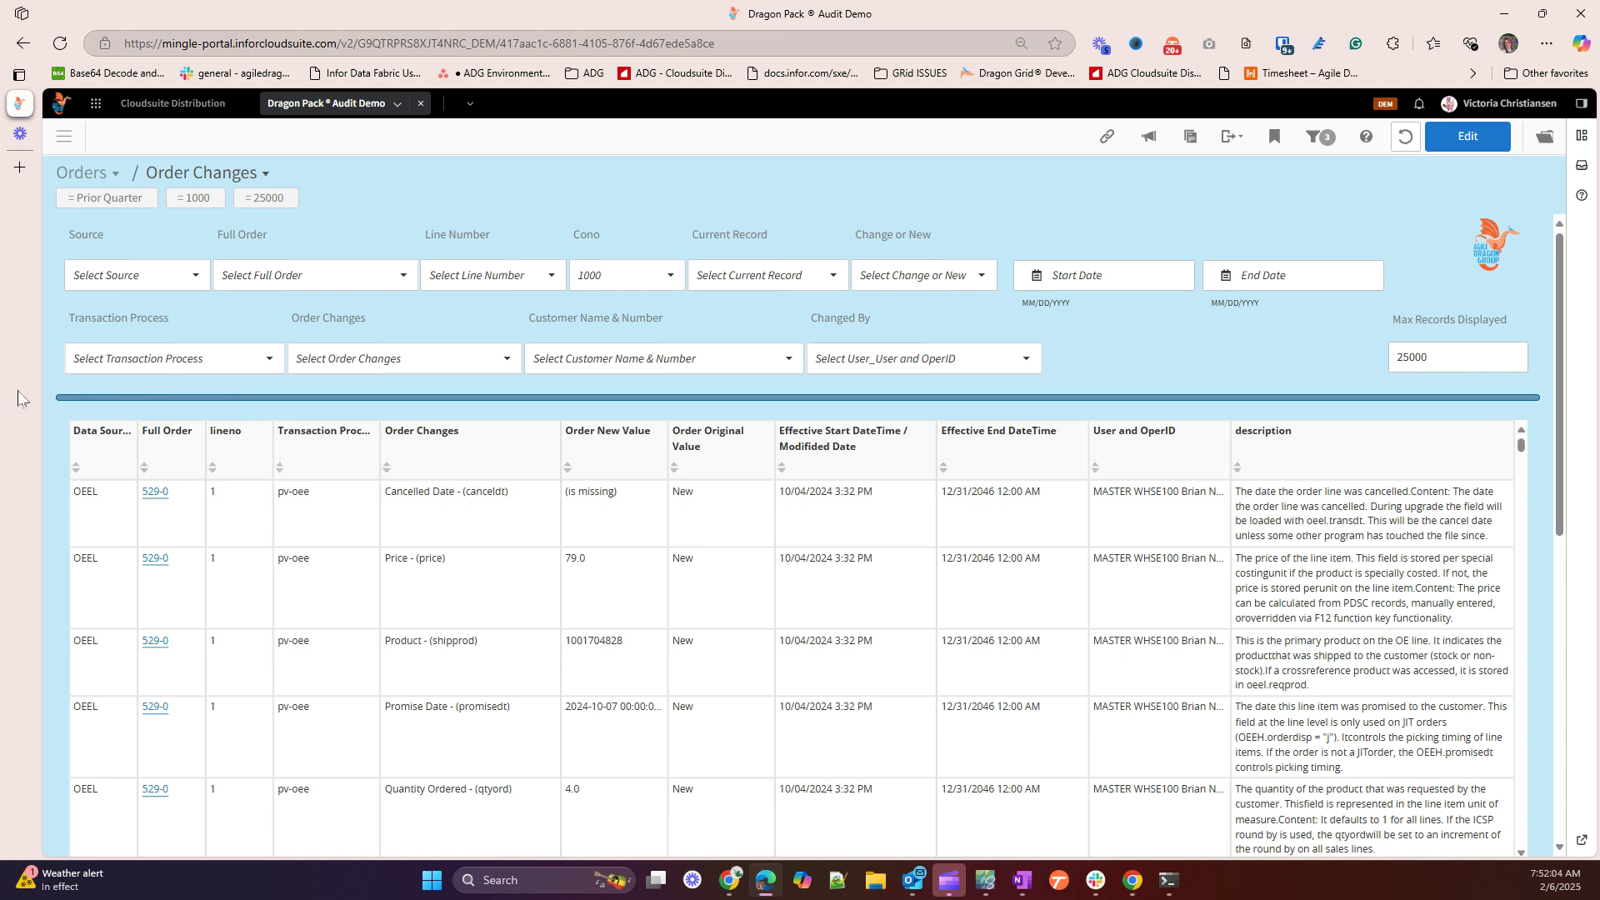
Filter the Order Changes grid to the Price - (price) change type
click(404, 356)
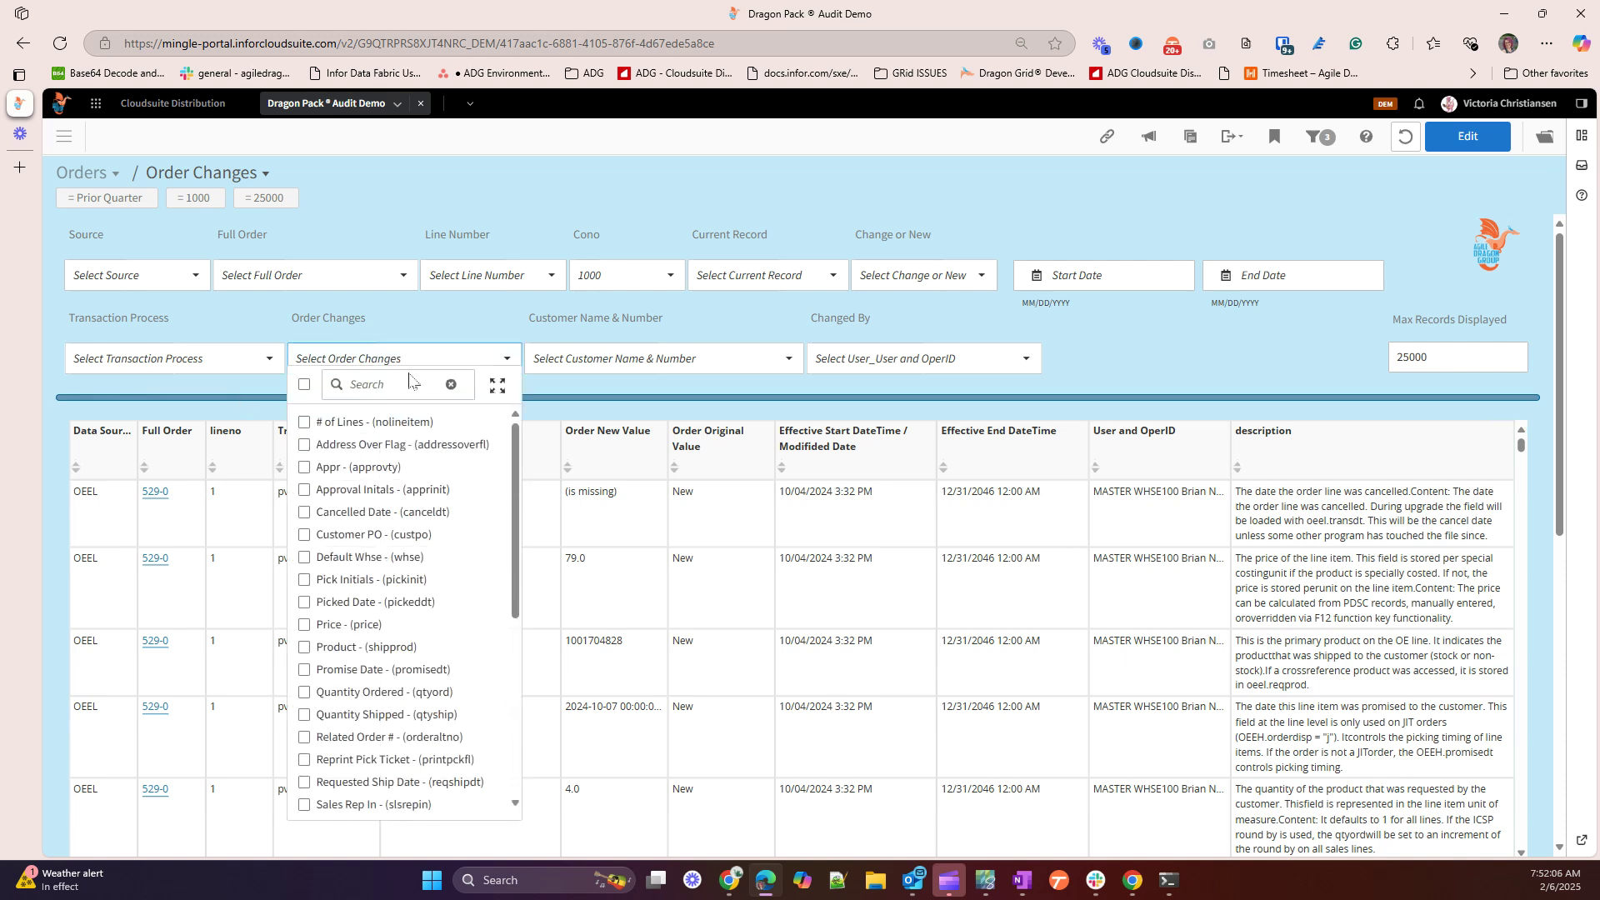
click(406, 386)
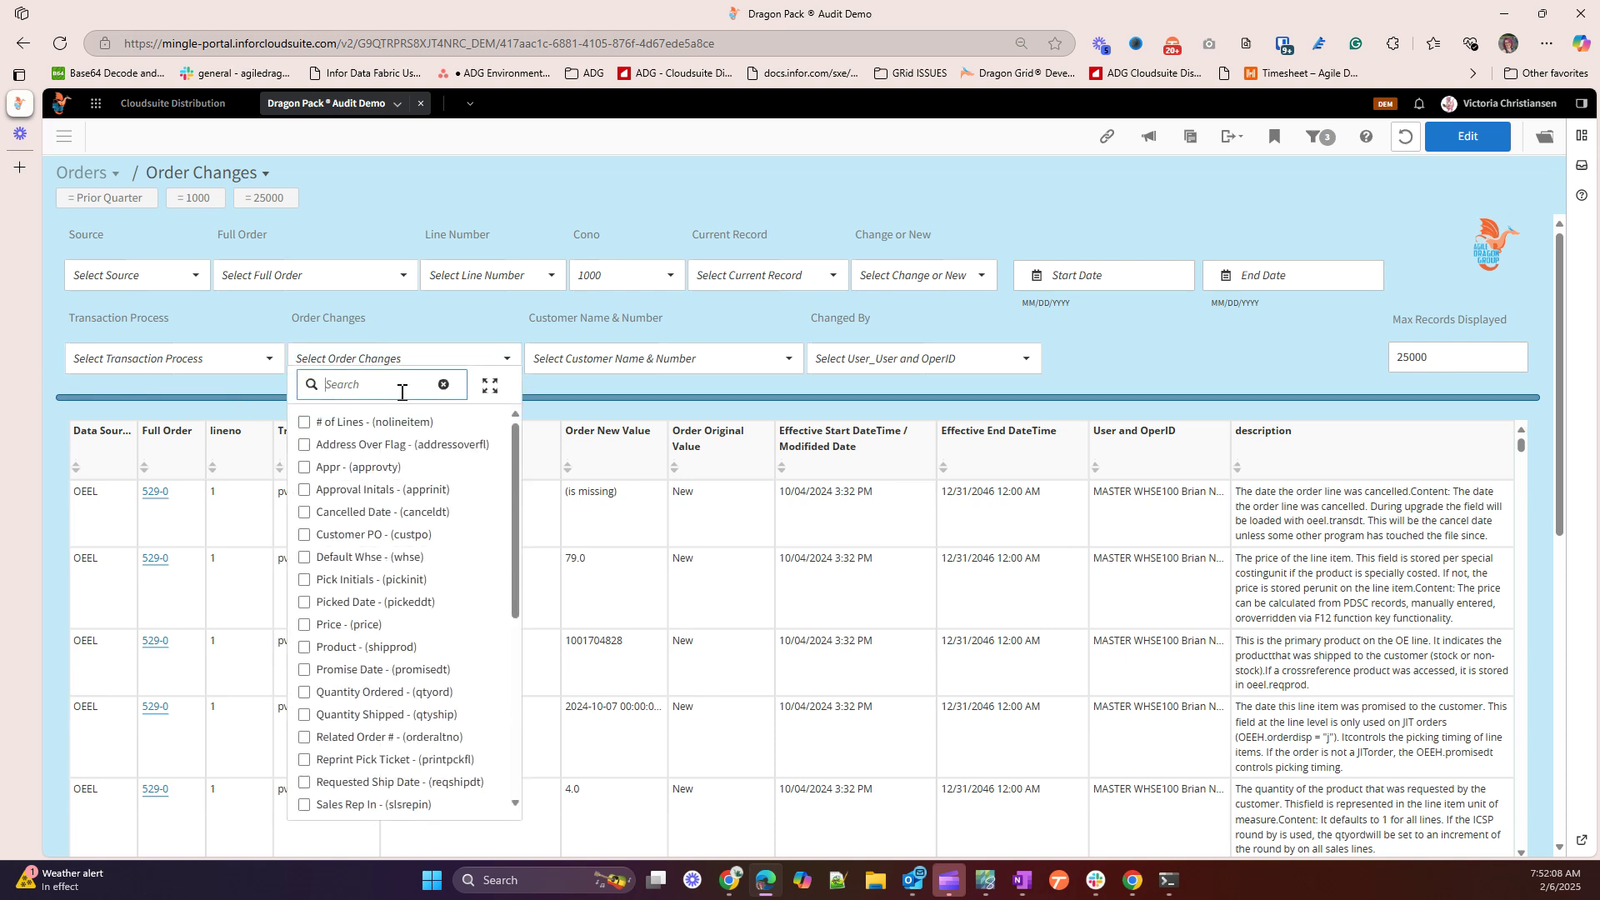
text(price)
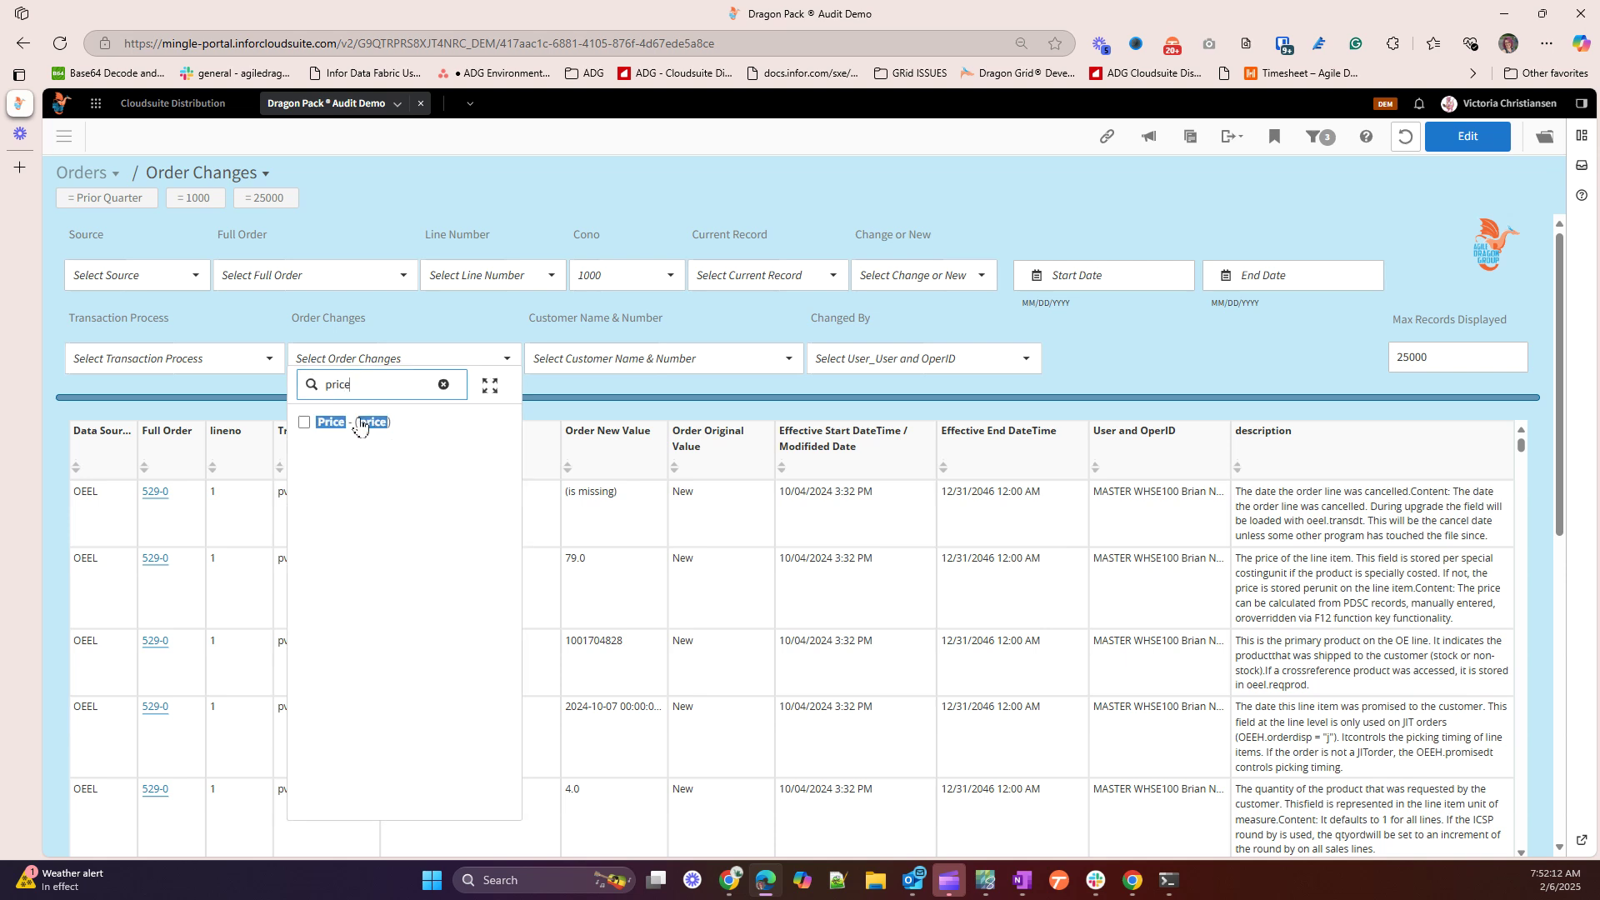
click(360, 423)
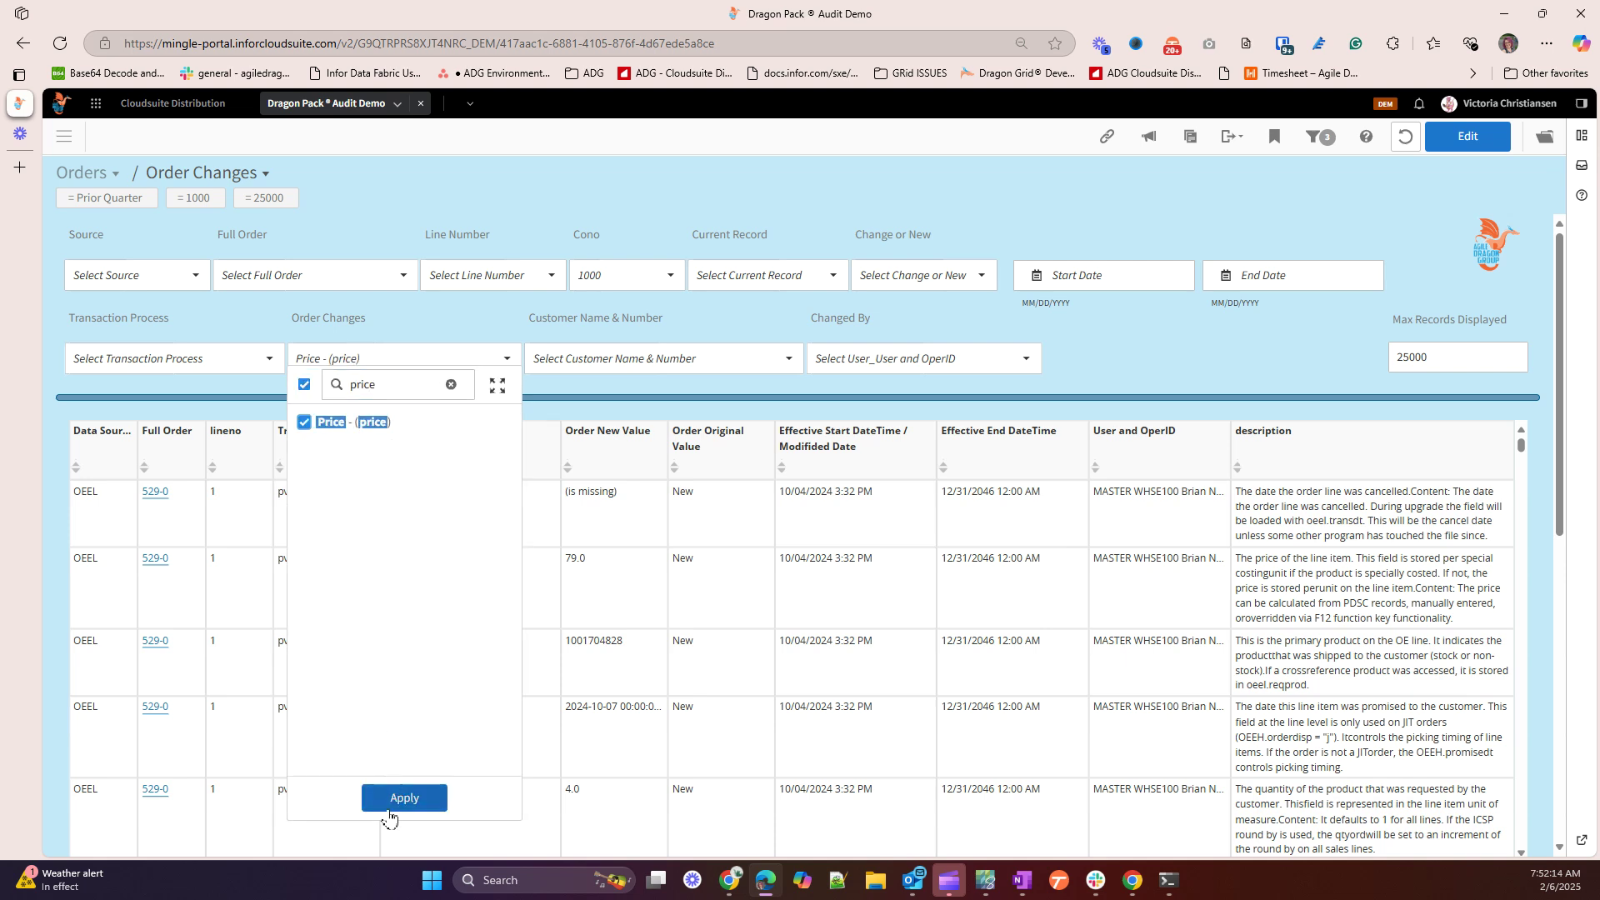
click(401, 800)
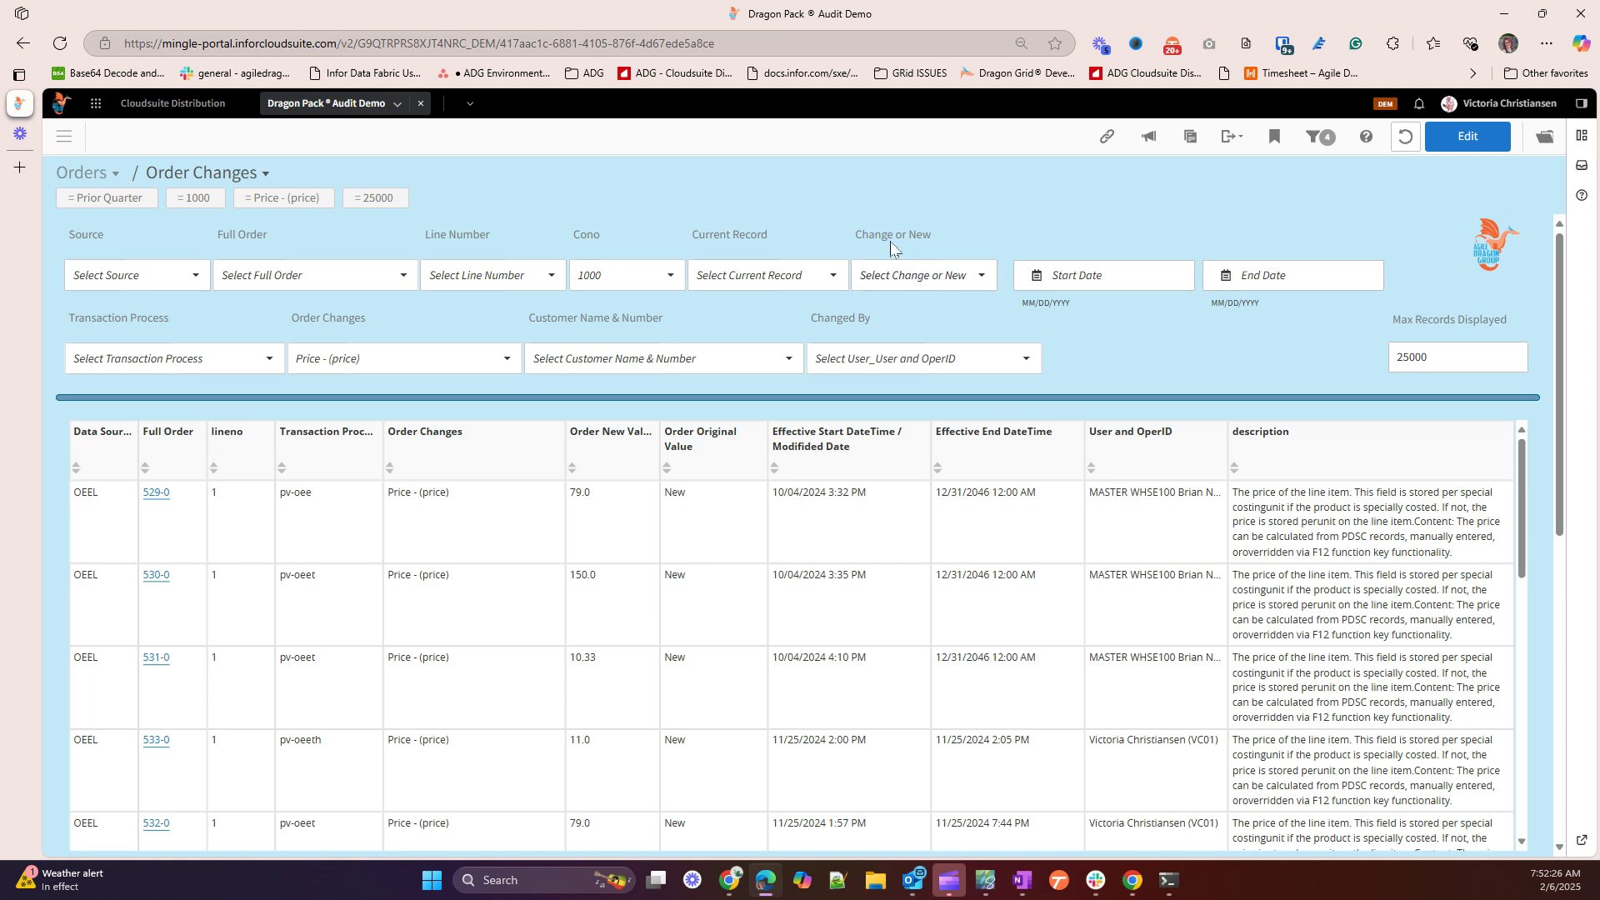
Set the Change or New filter to Changed only
click(900, 288)
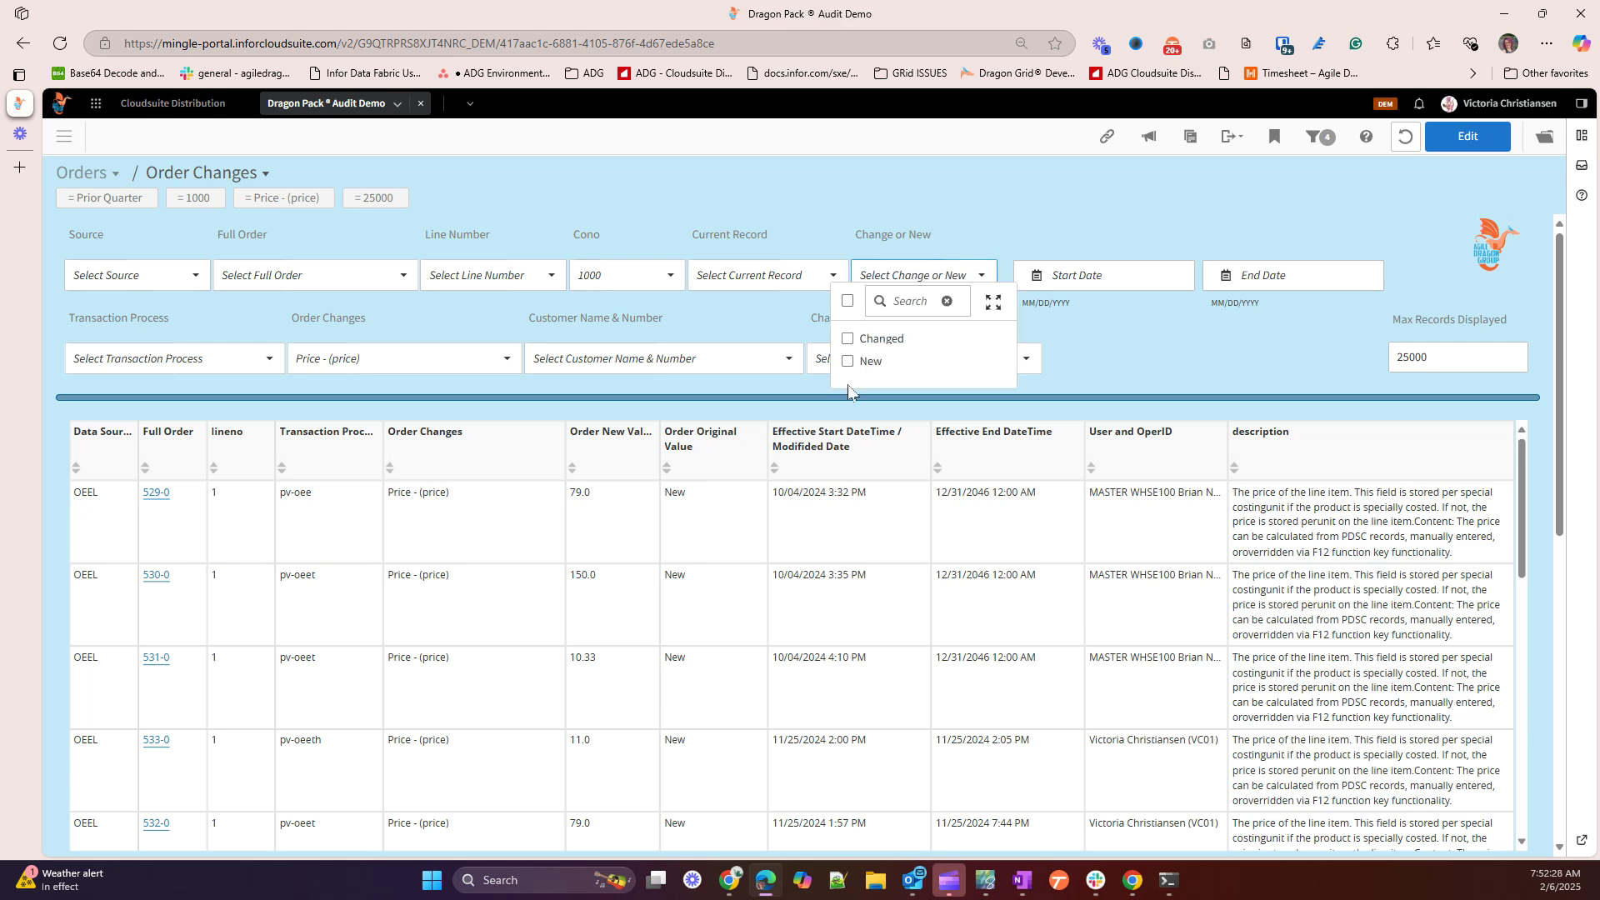
click(849, 340)
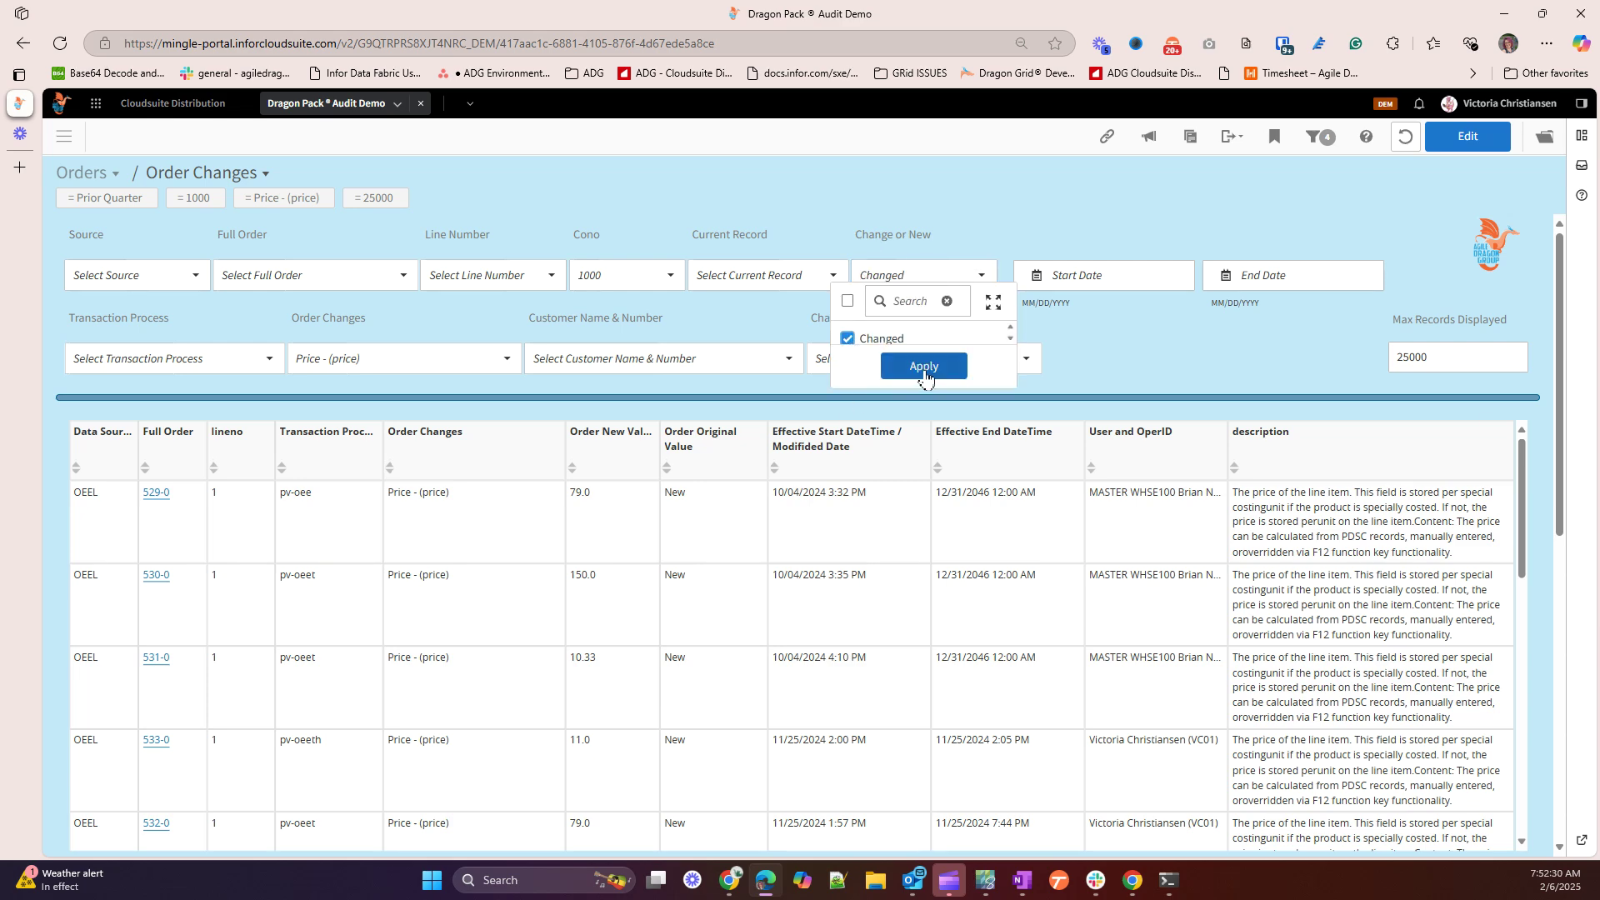
click(924, 370)
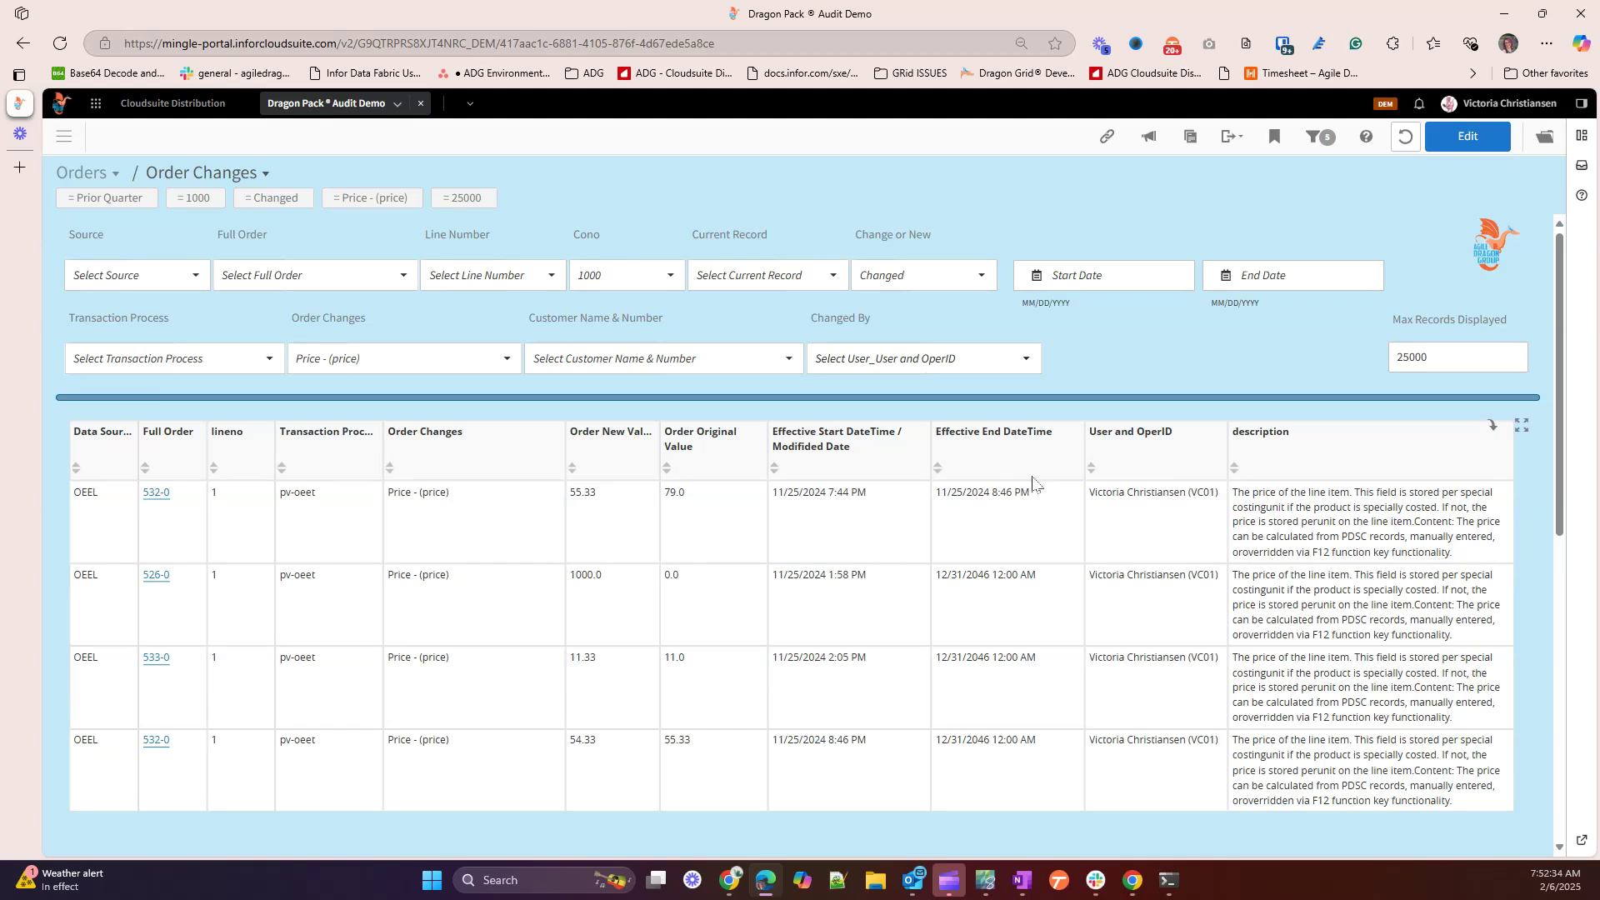
scroll(1230, 613, down, 1)
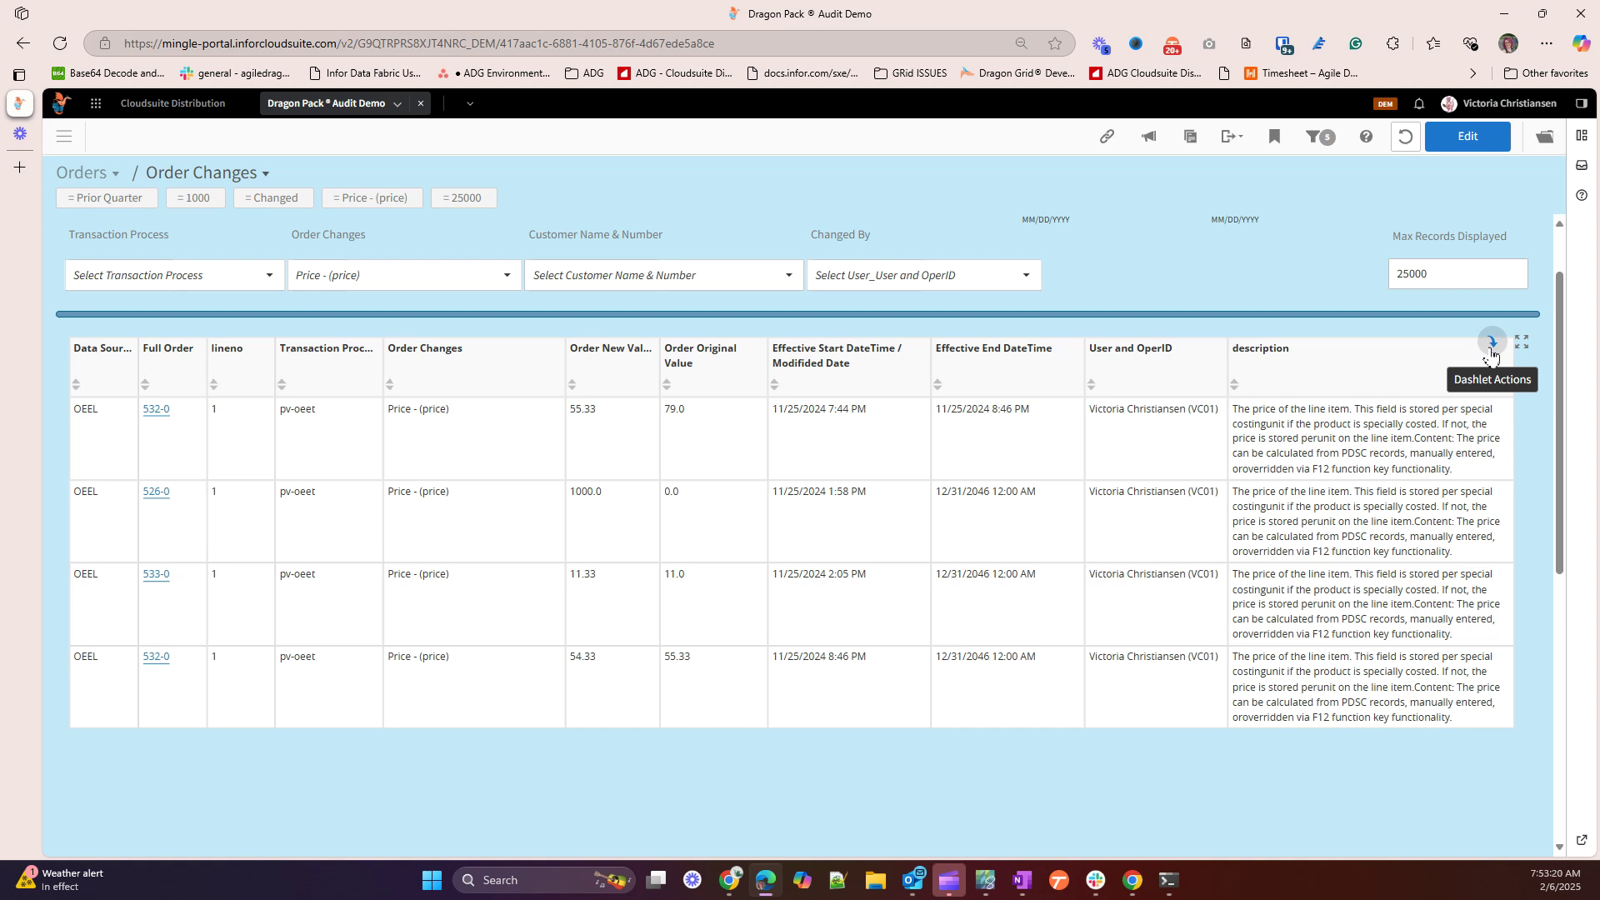
Start a new notification from the grid's Dashlet Actions menu
click(1492, 355)
click(1442, 431)
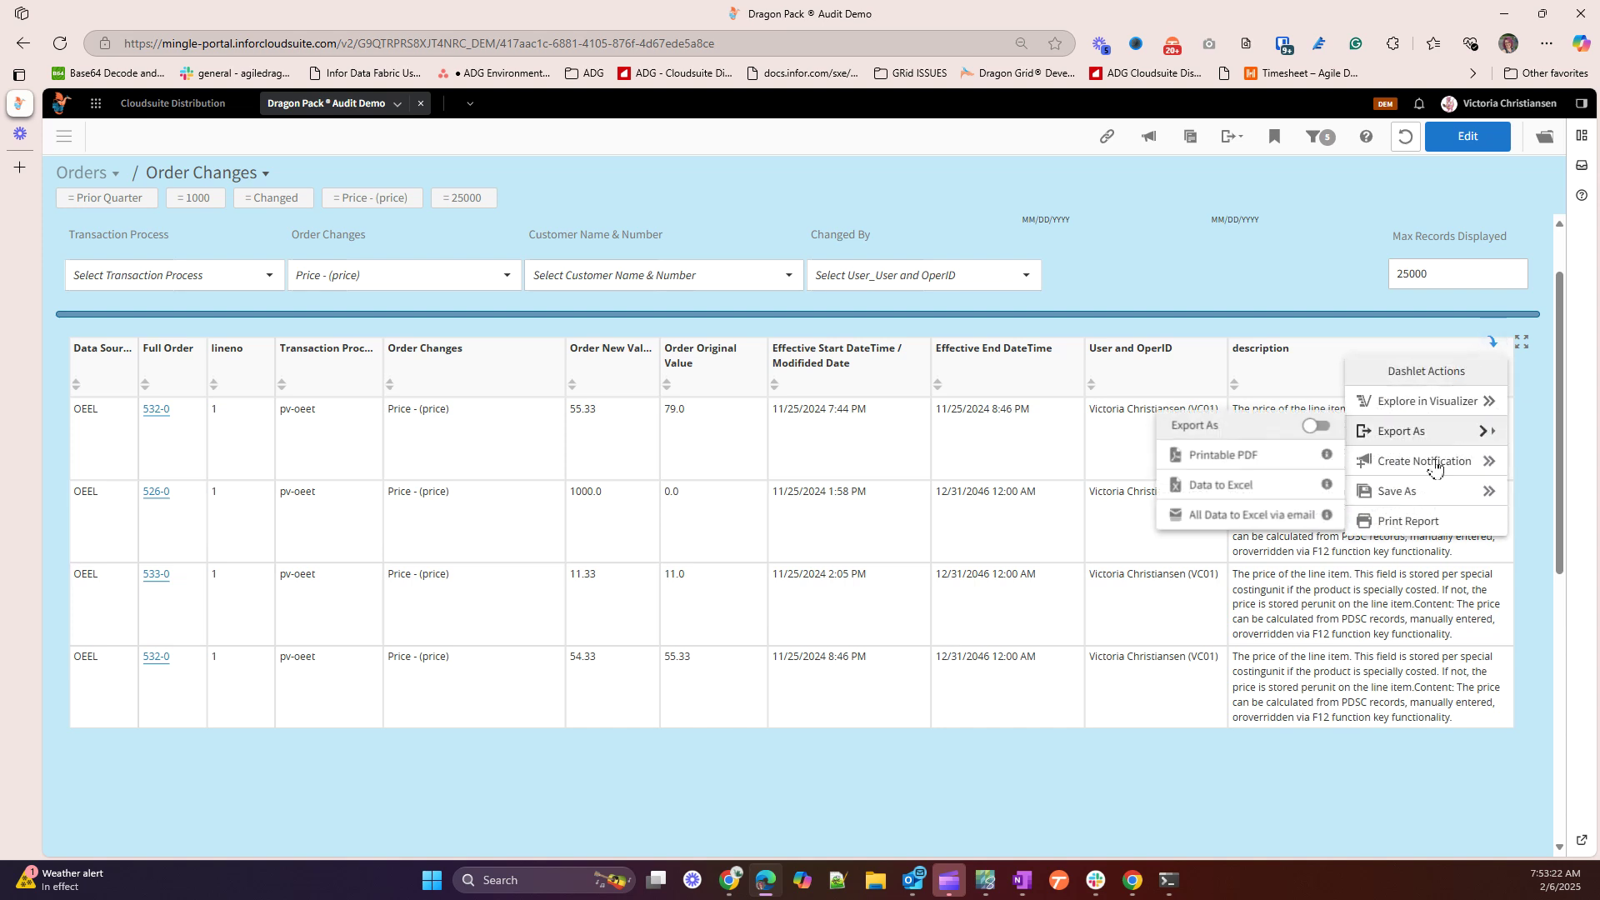
click(1434, 464)
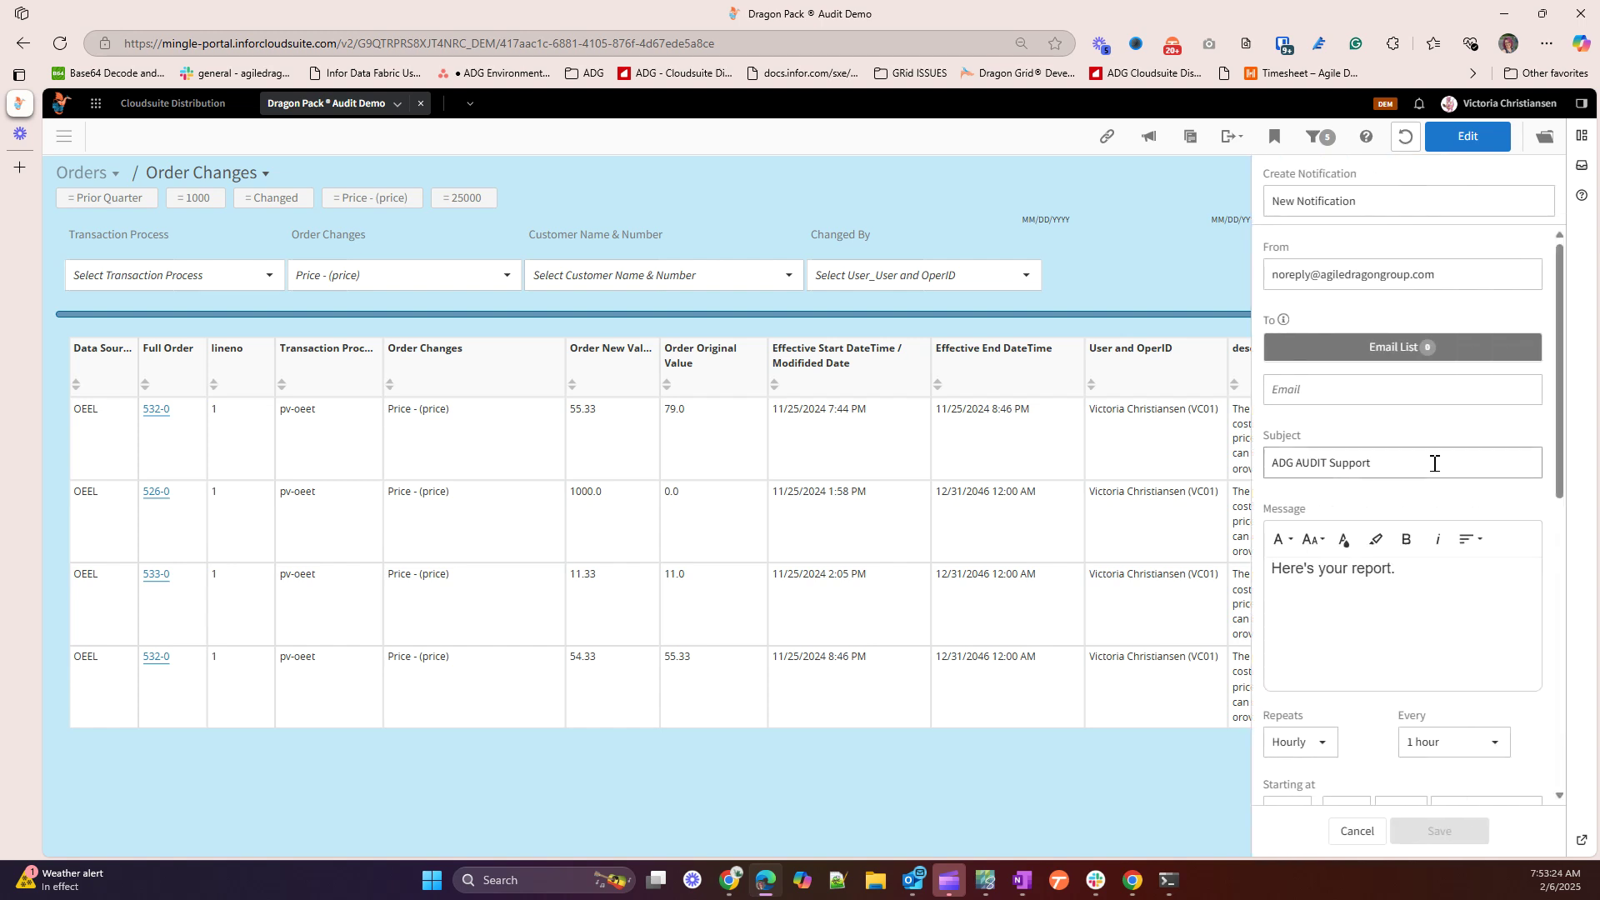
Replace the default notification name with 'Price Changes Last QTR'
click(1377, 202)
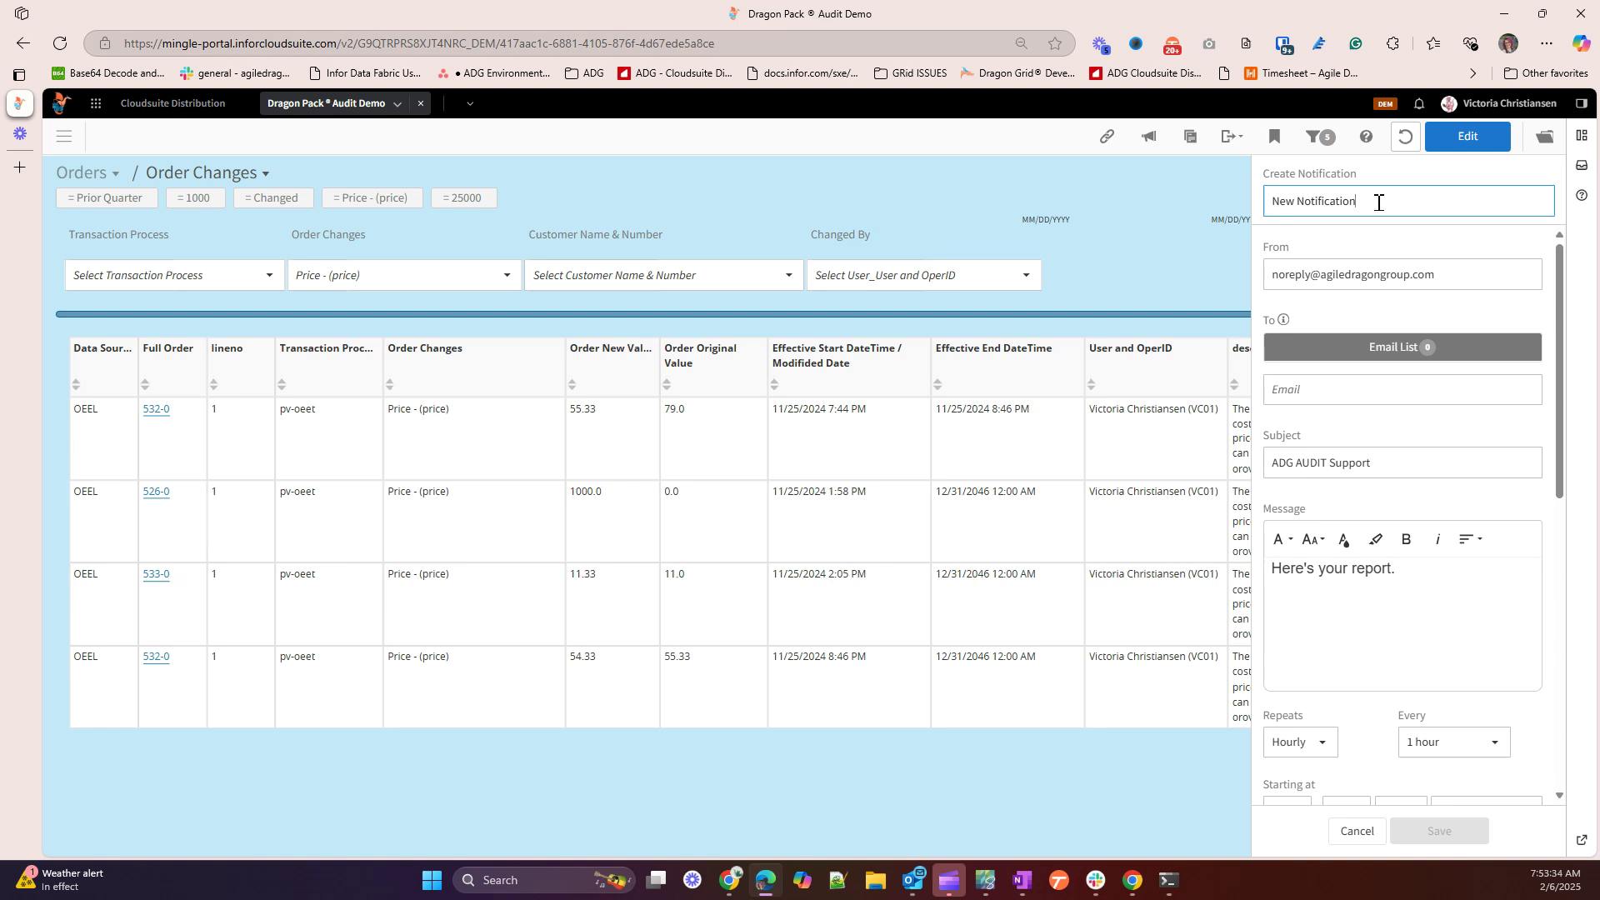
triple_click(1378, 203)
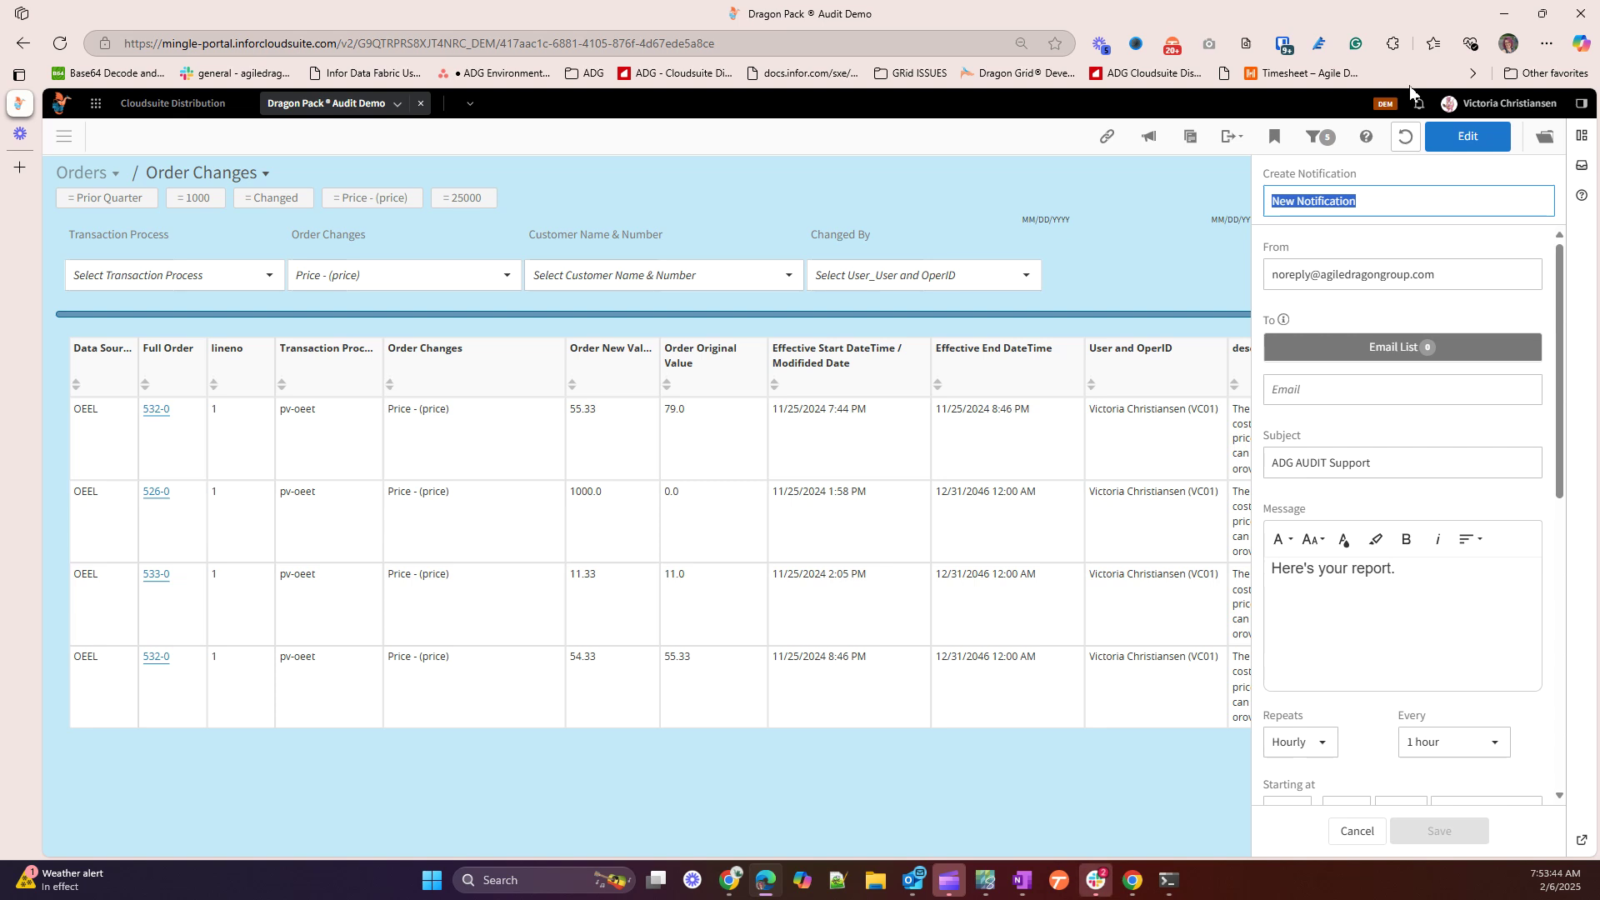
text(P)
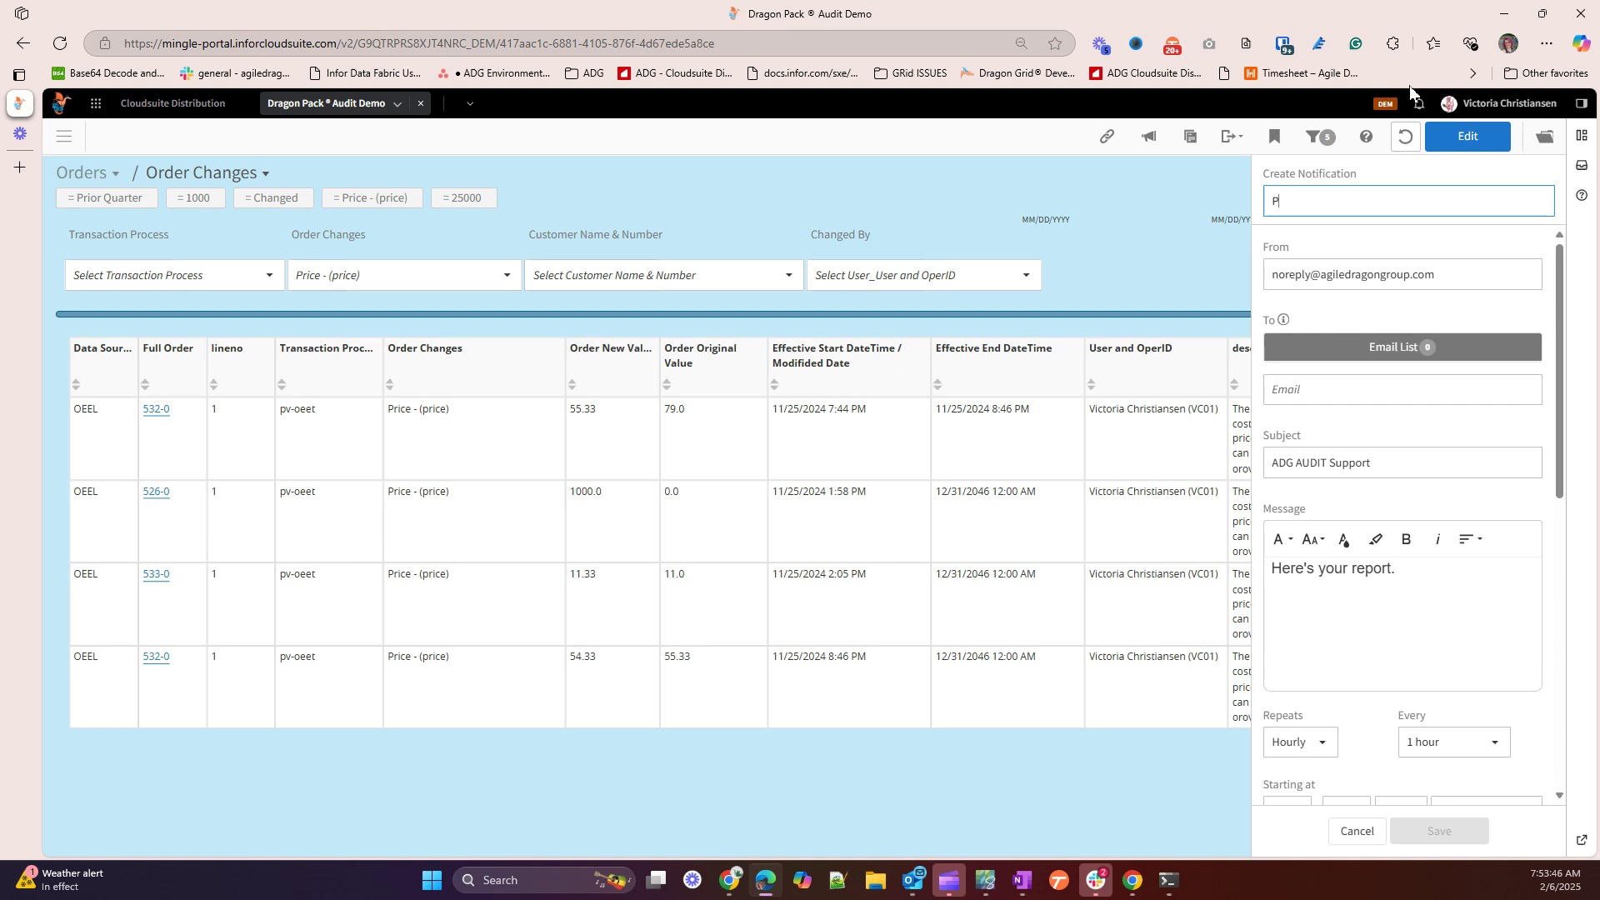
text(rice Changes)
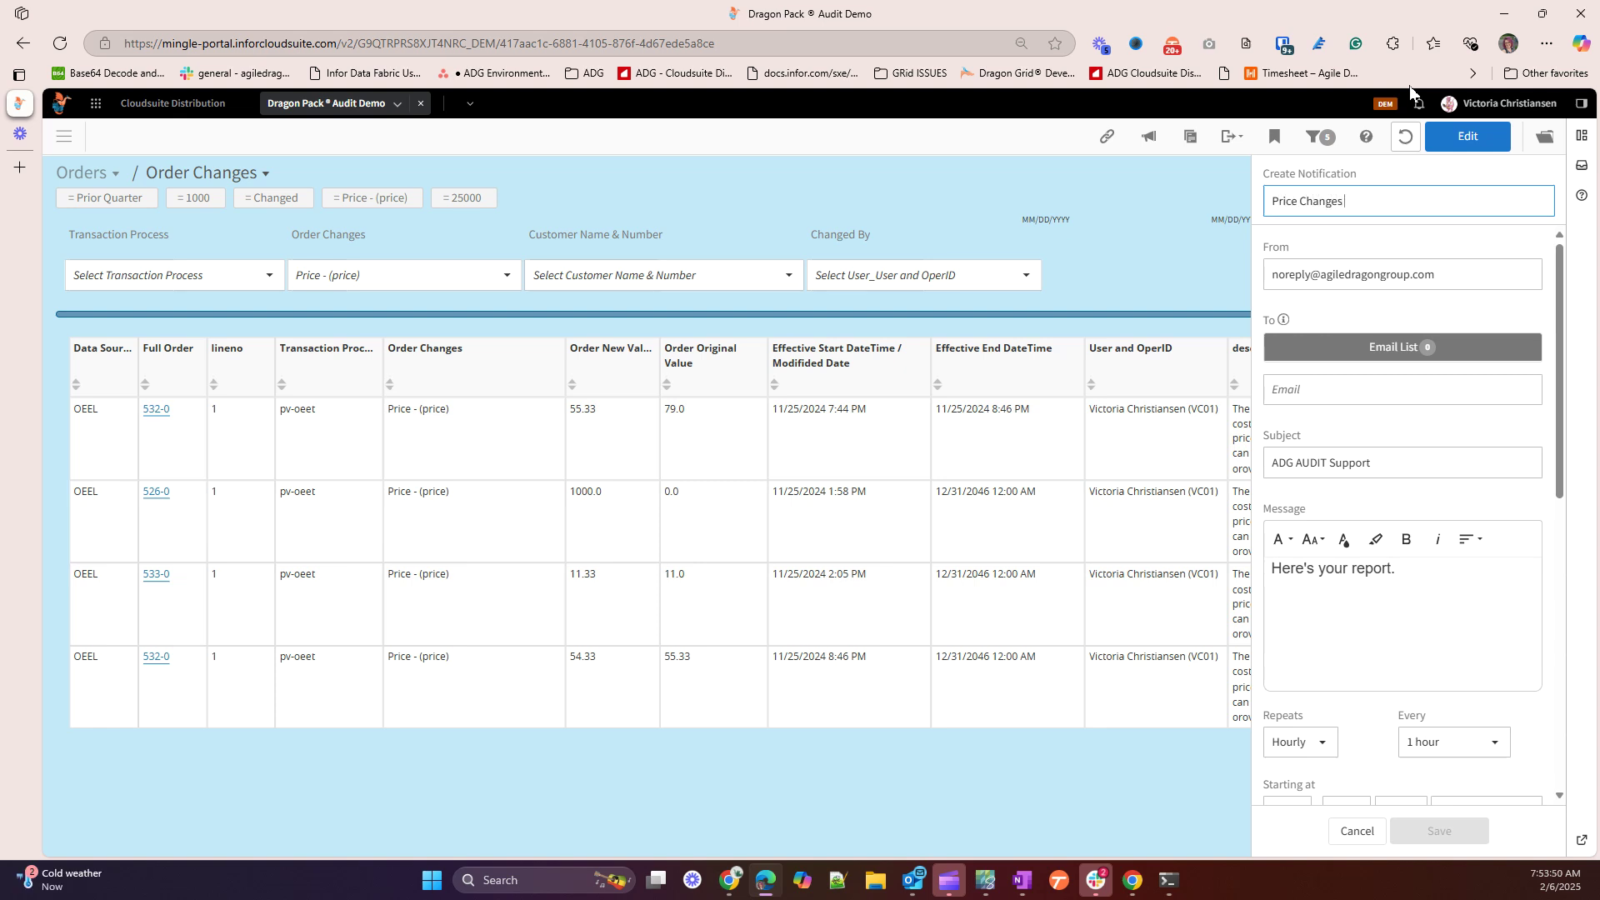
text( Last qt)
key(BackSpace)
key(BackSpace)
key(BackSpace)
text(QRT)
key(BackSpace)
key(BackSpace)
text(TR)
key(Tab)
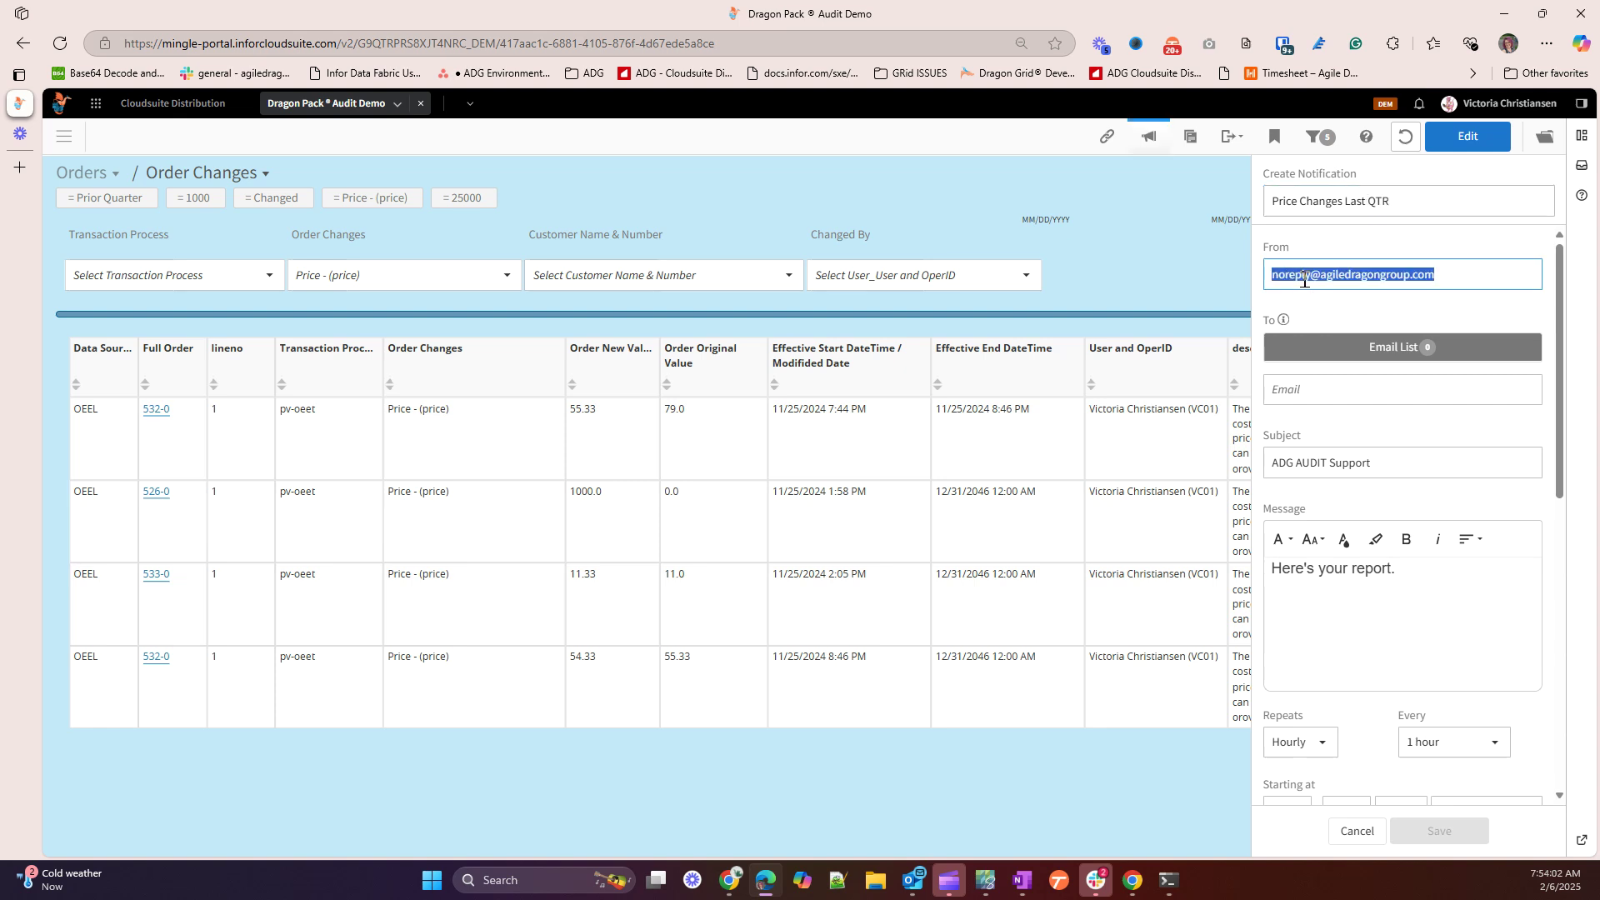
Add the recipient's e-mail address to the notification's To list
click(1305, 386)
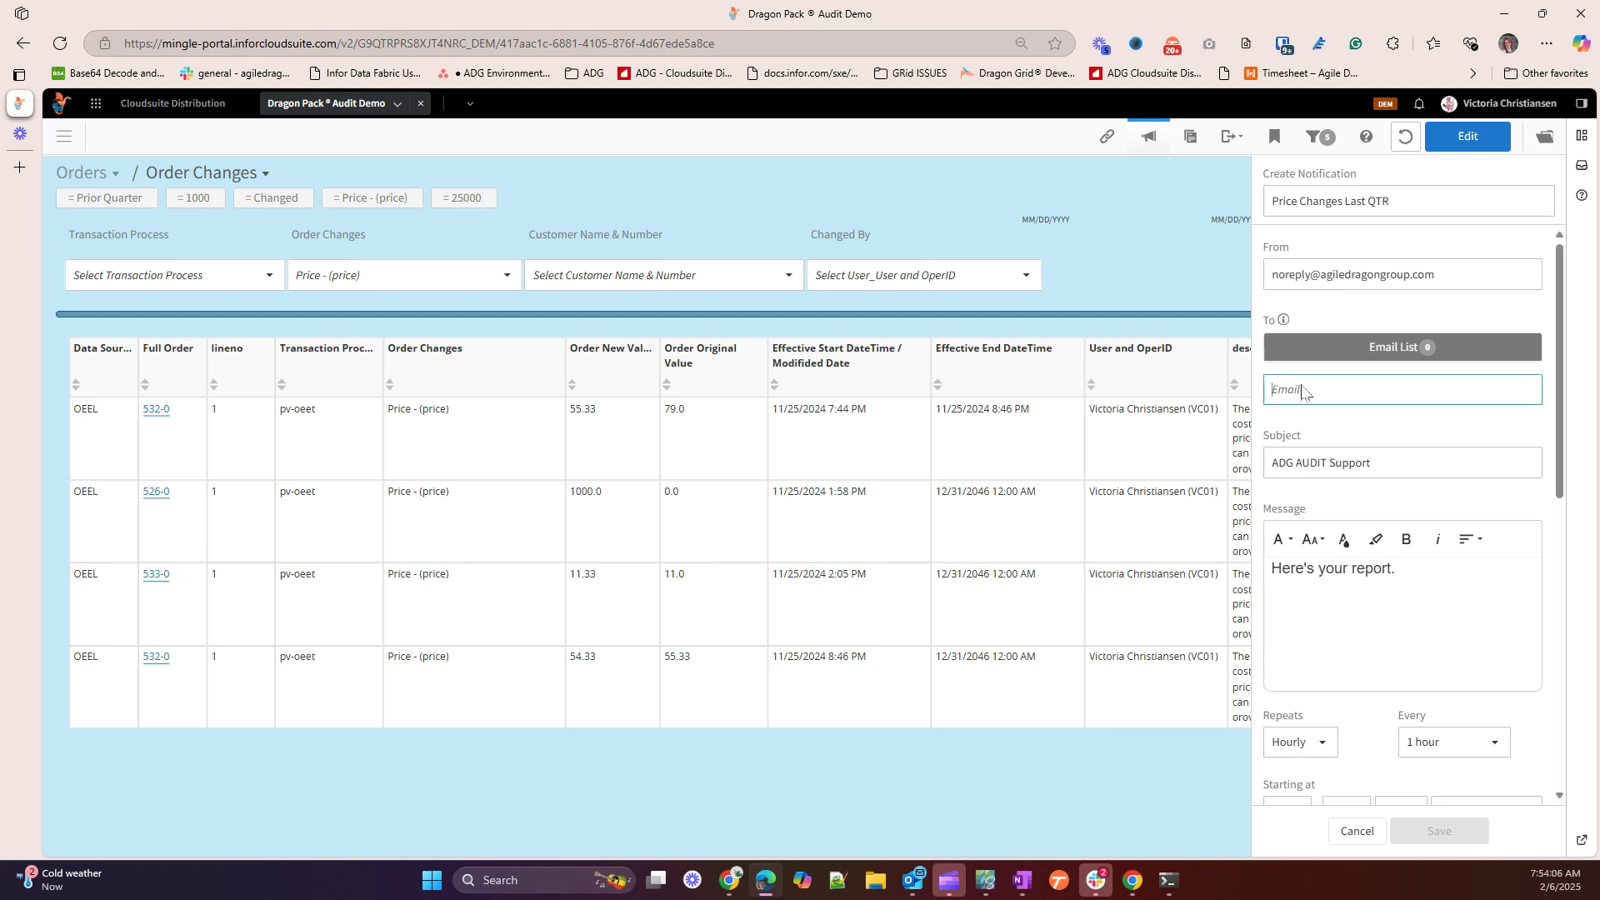
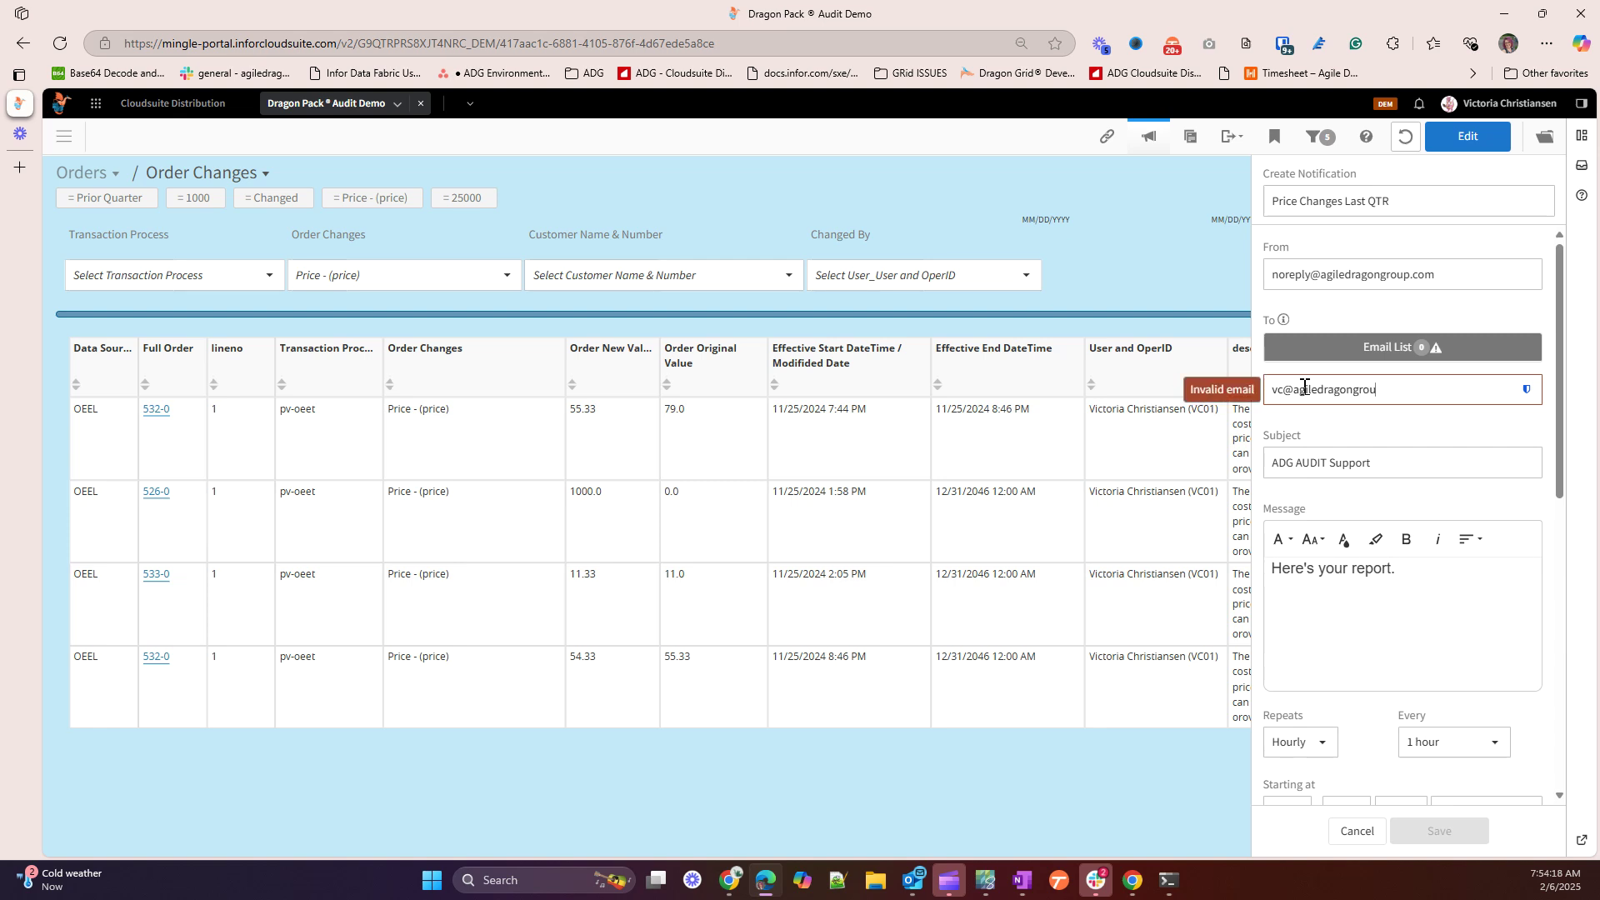
key(Tab)
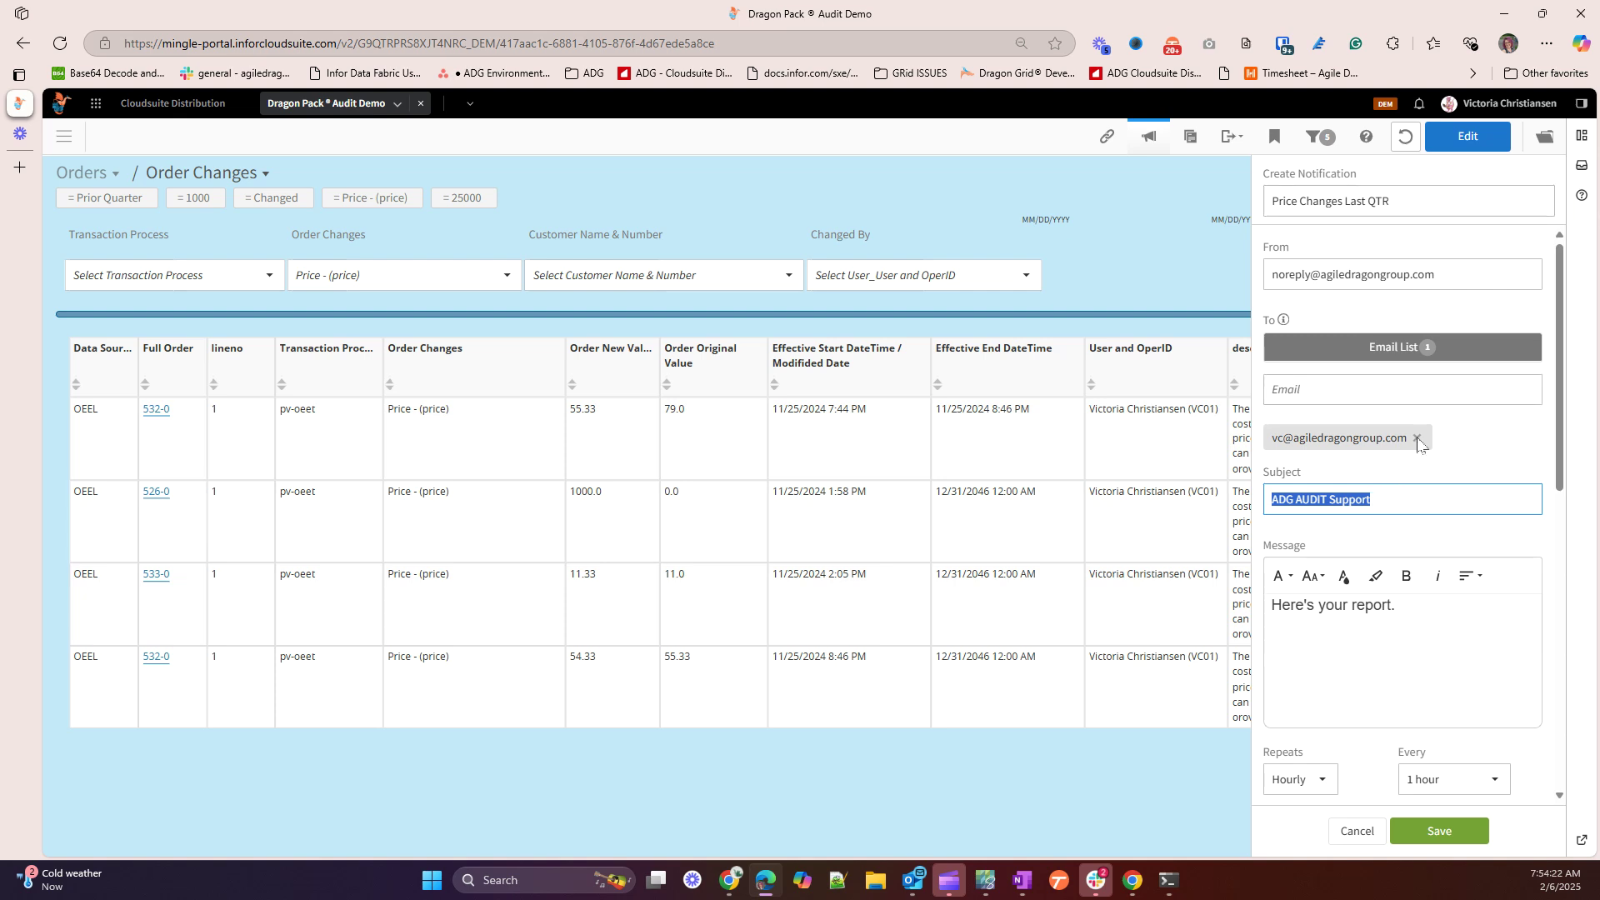
triple_click(1436, 199)
key(ctrl+c)
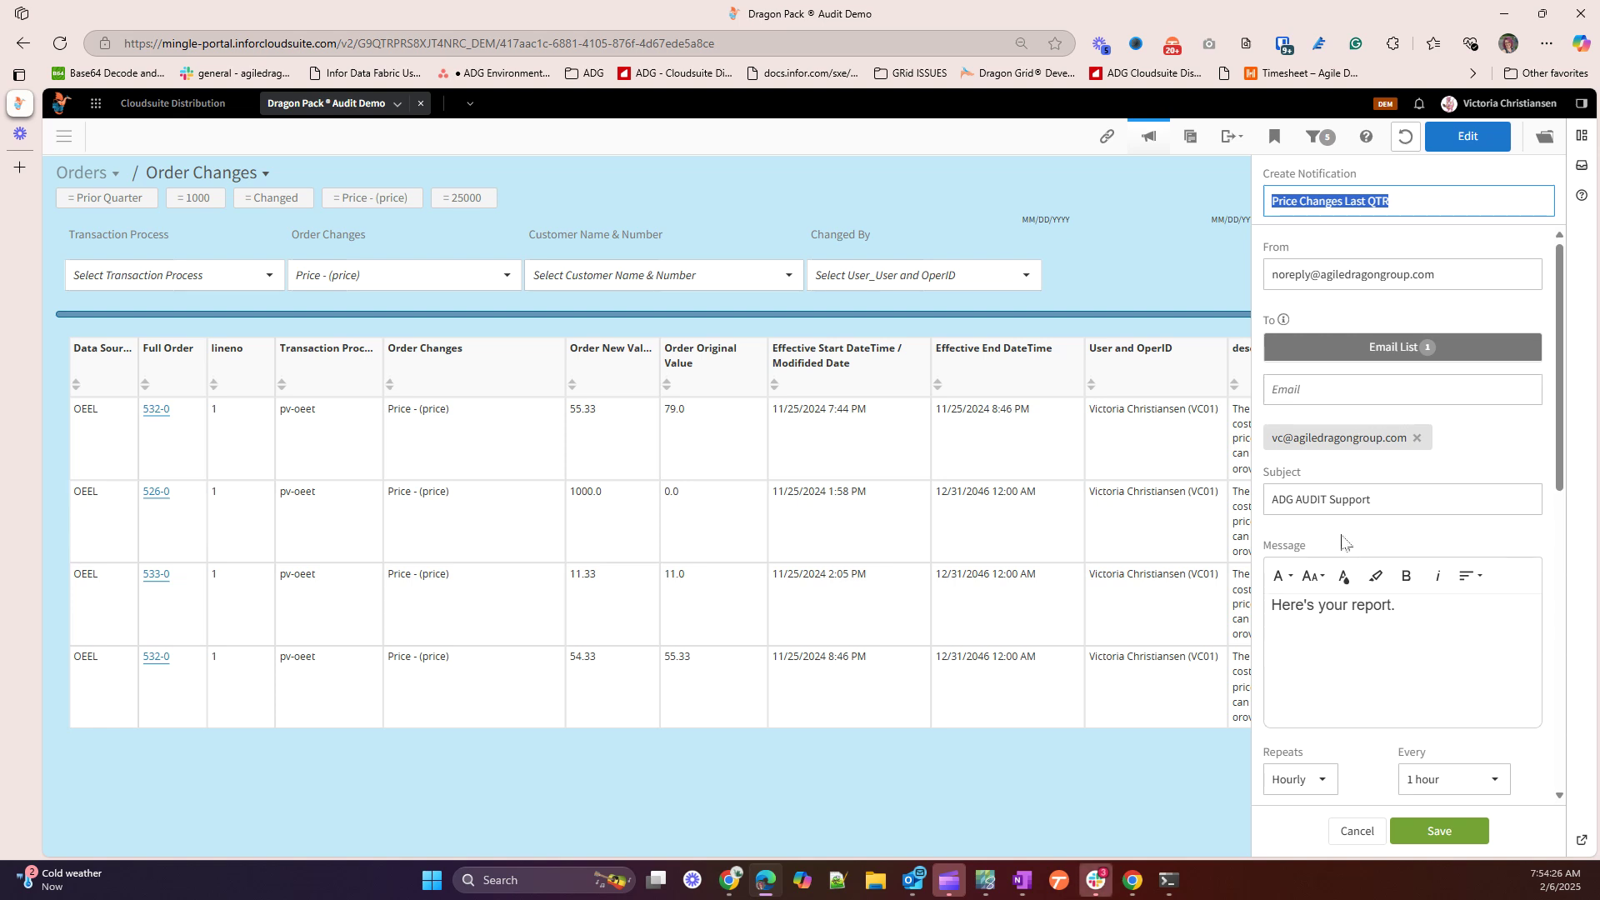
Paste the title onto the subject so it reads 'ADG AUDIT Support Price Changes Last QTR'
triple_click(1384, 496)
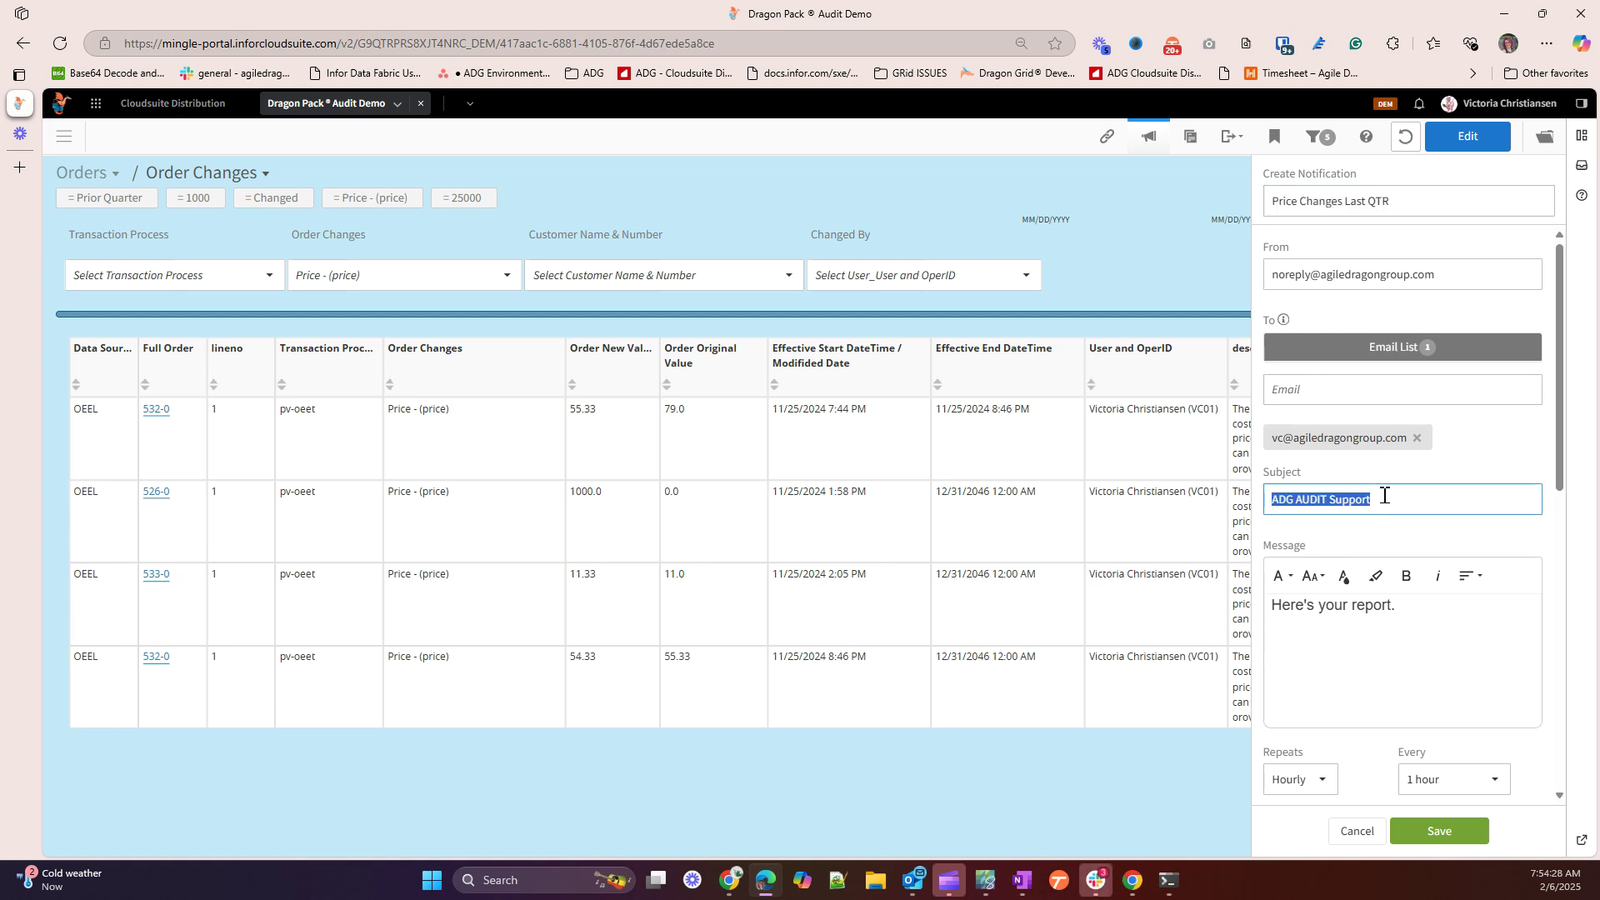
click(1385, 495)
key(ctrl+v)
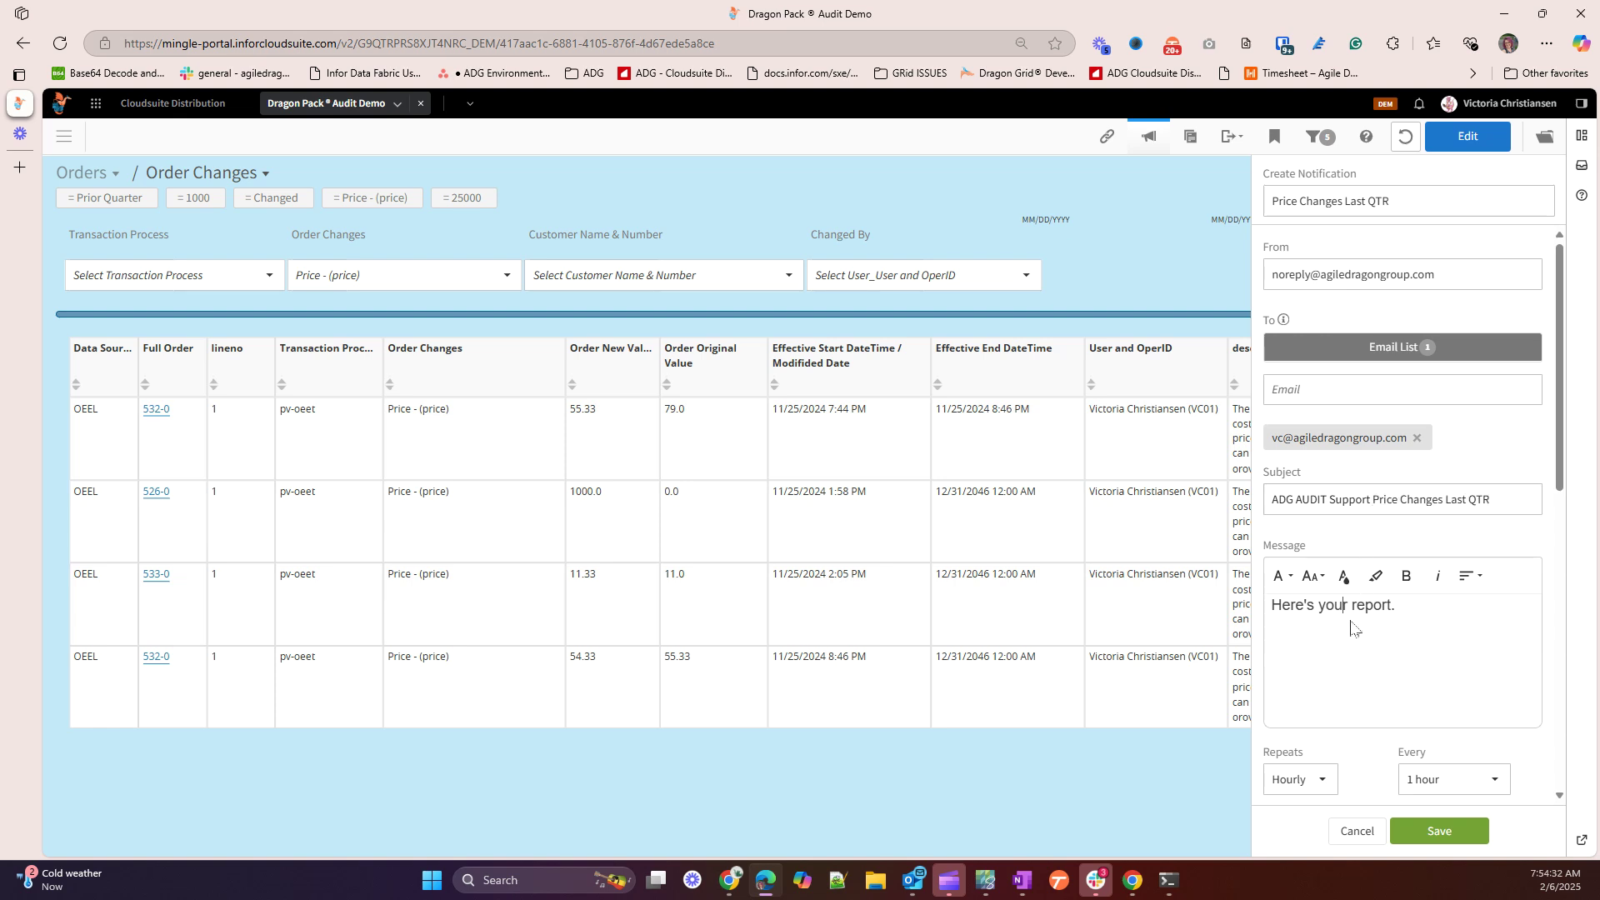
scroll(1350, 625, down, 2)
Set the notification to repeat Monthly on day 1 of the month
click(1281, 623)
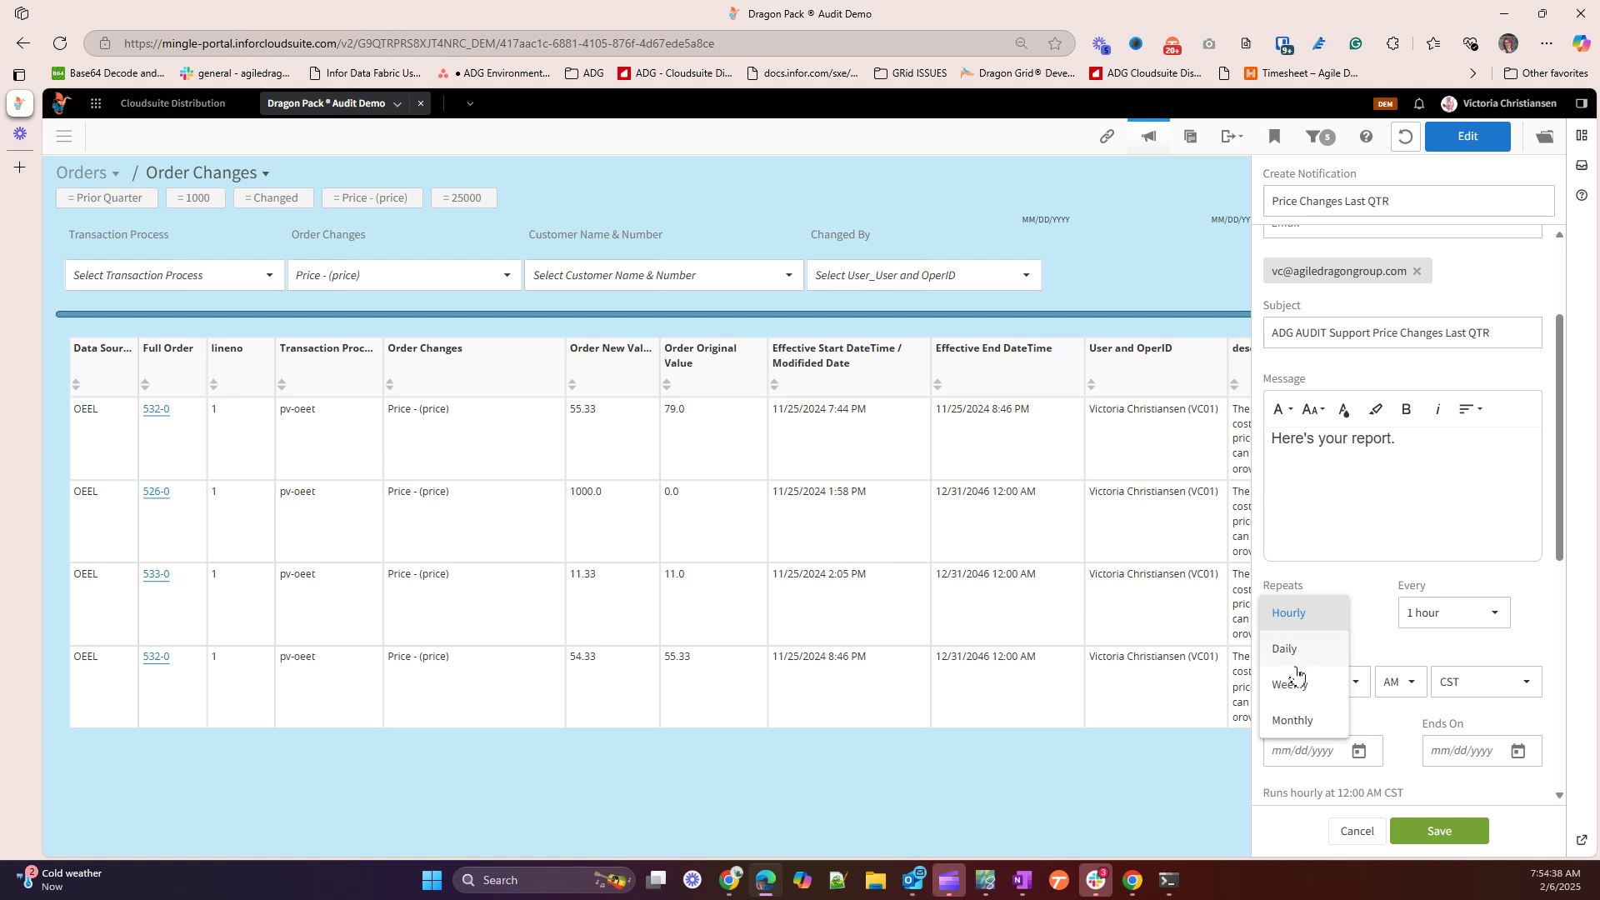
click(1293, 721)
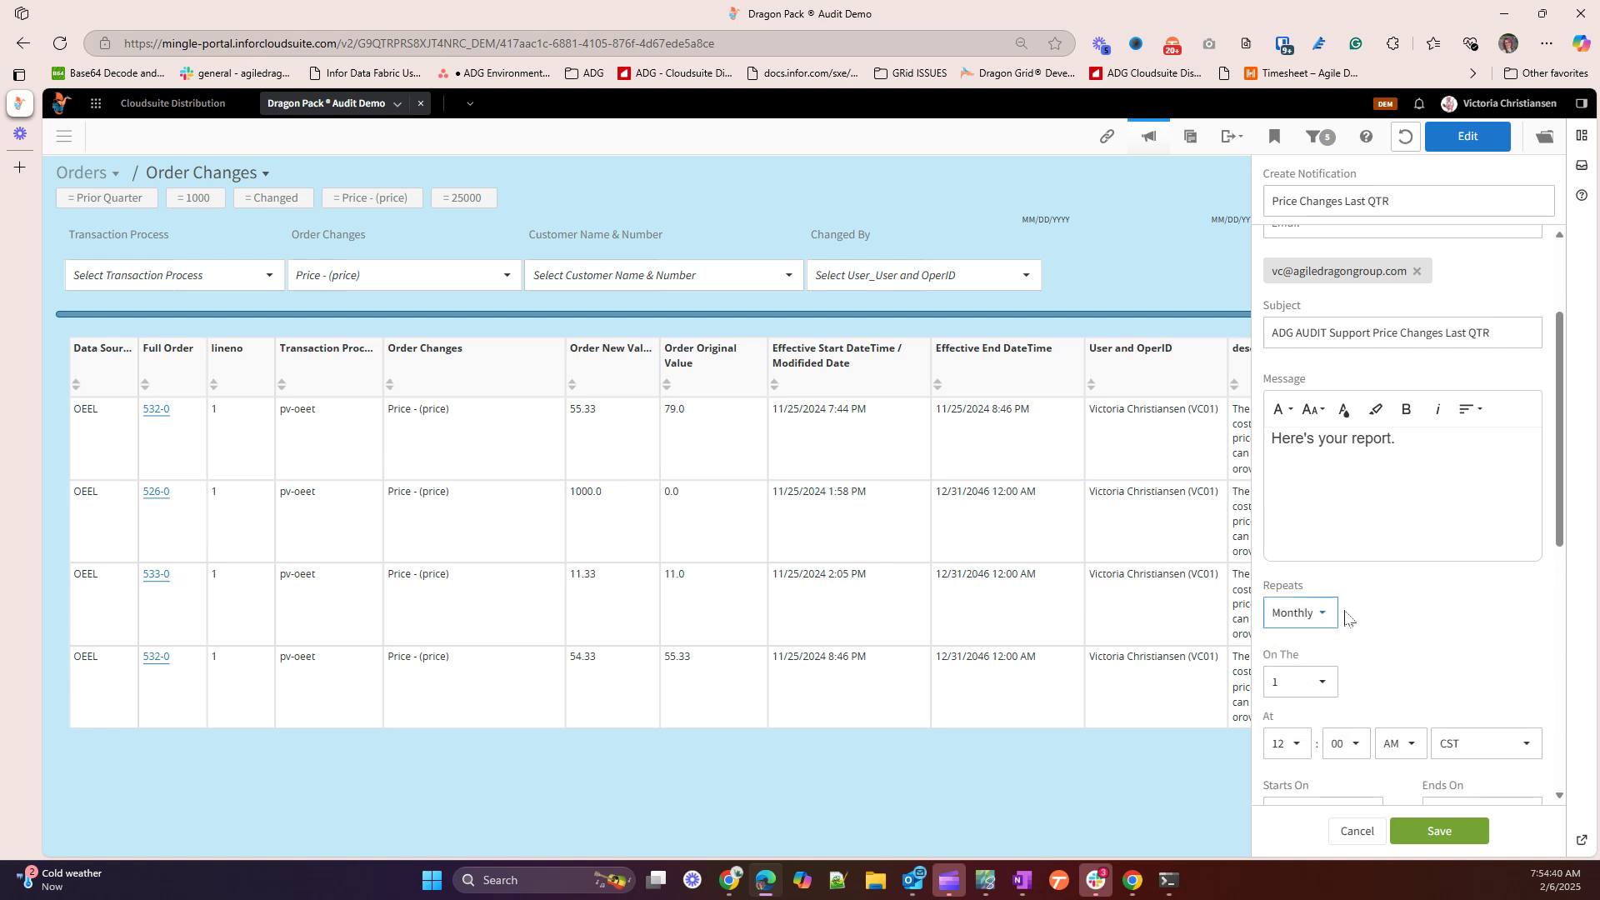
scroll(1360, 617, down, 3)
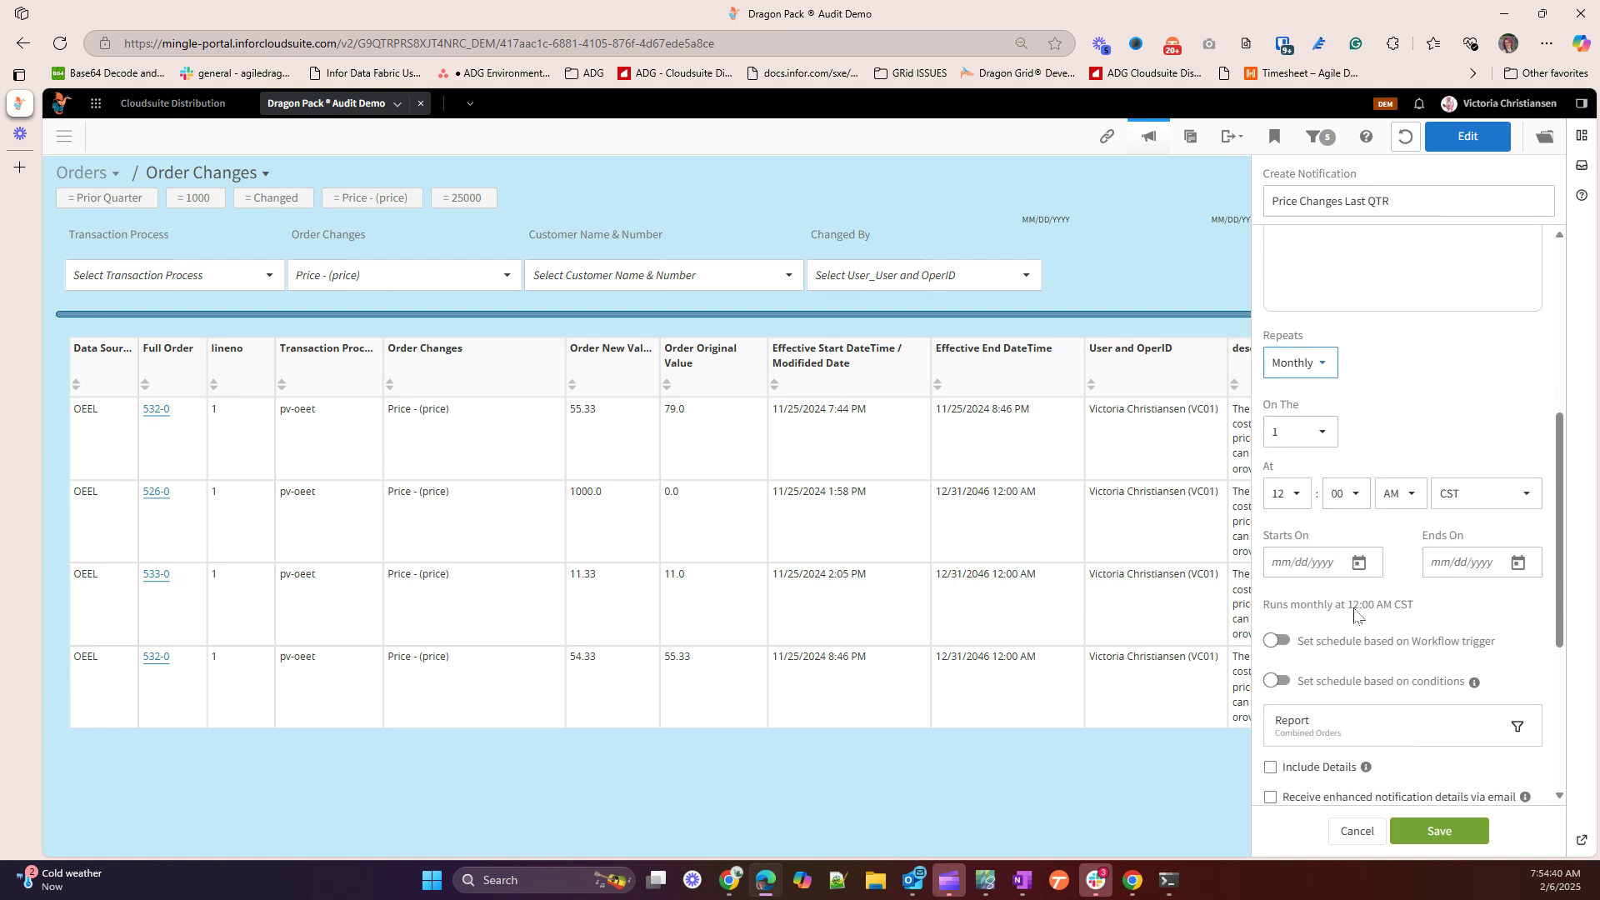
click(1288, 427)
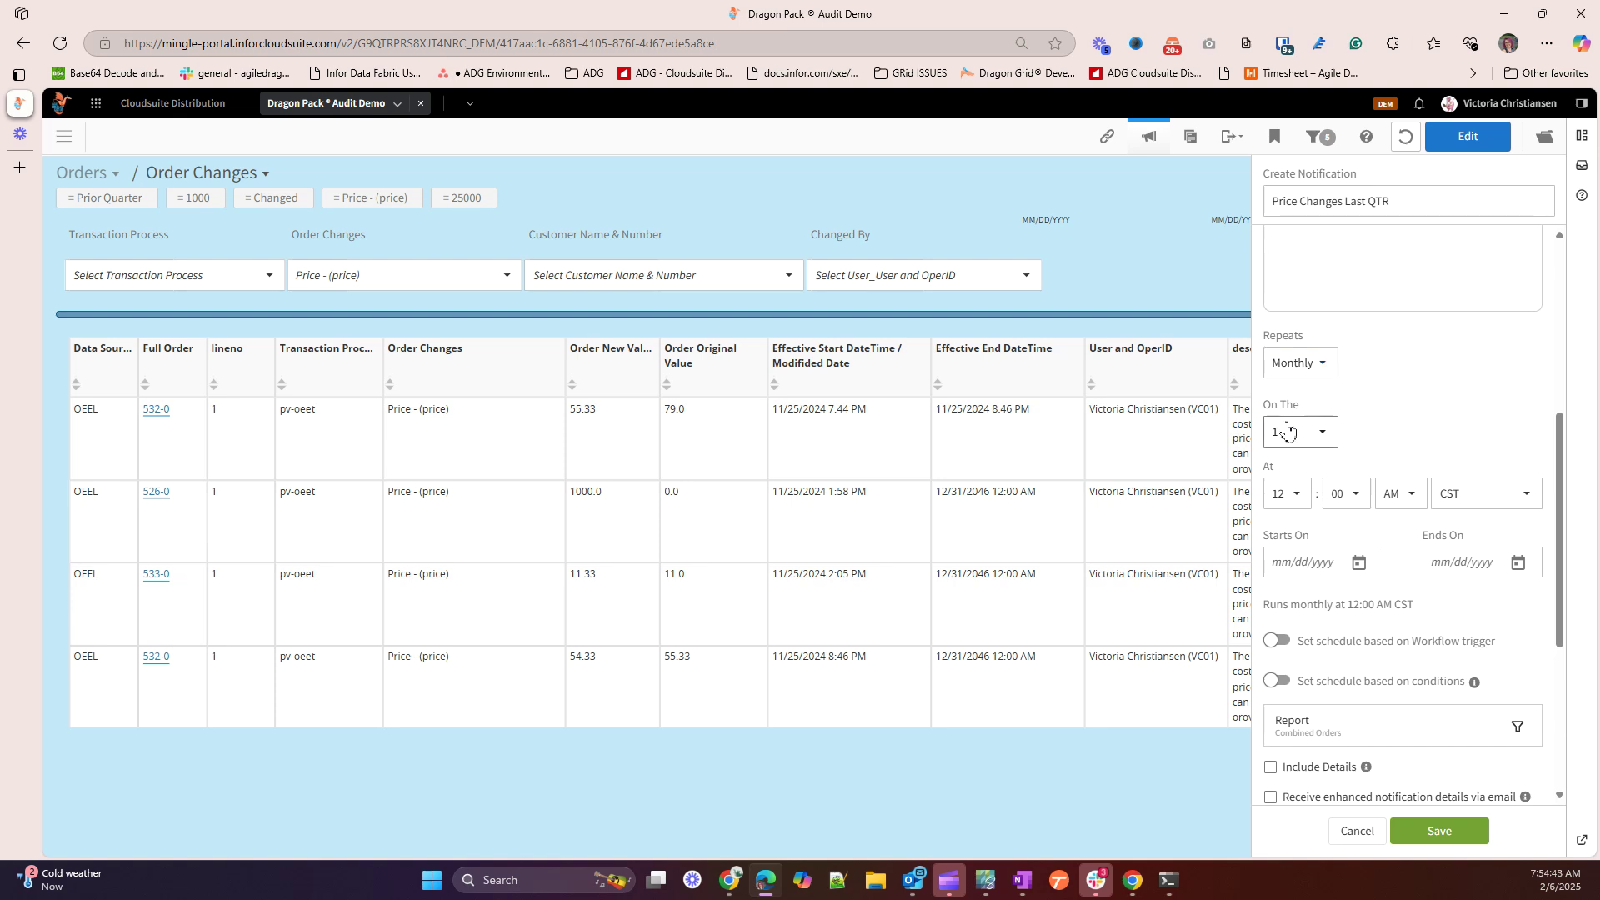
click(1378, 420)
scroll(1397, 471, down, 2)
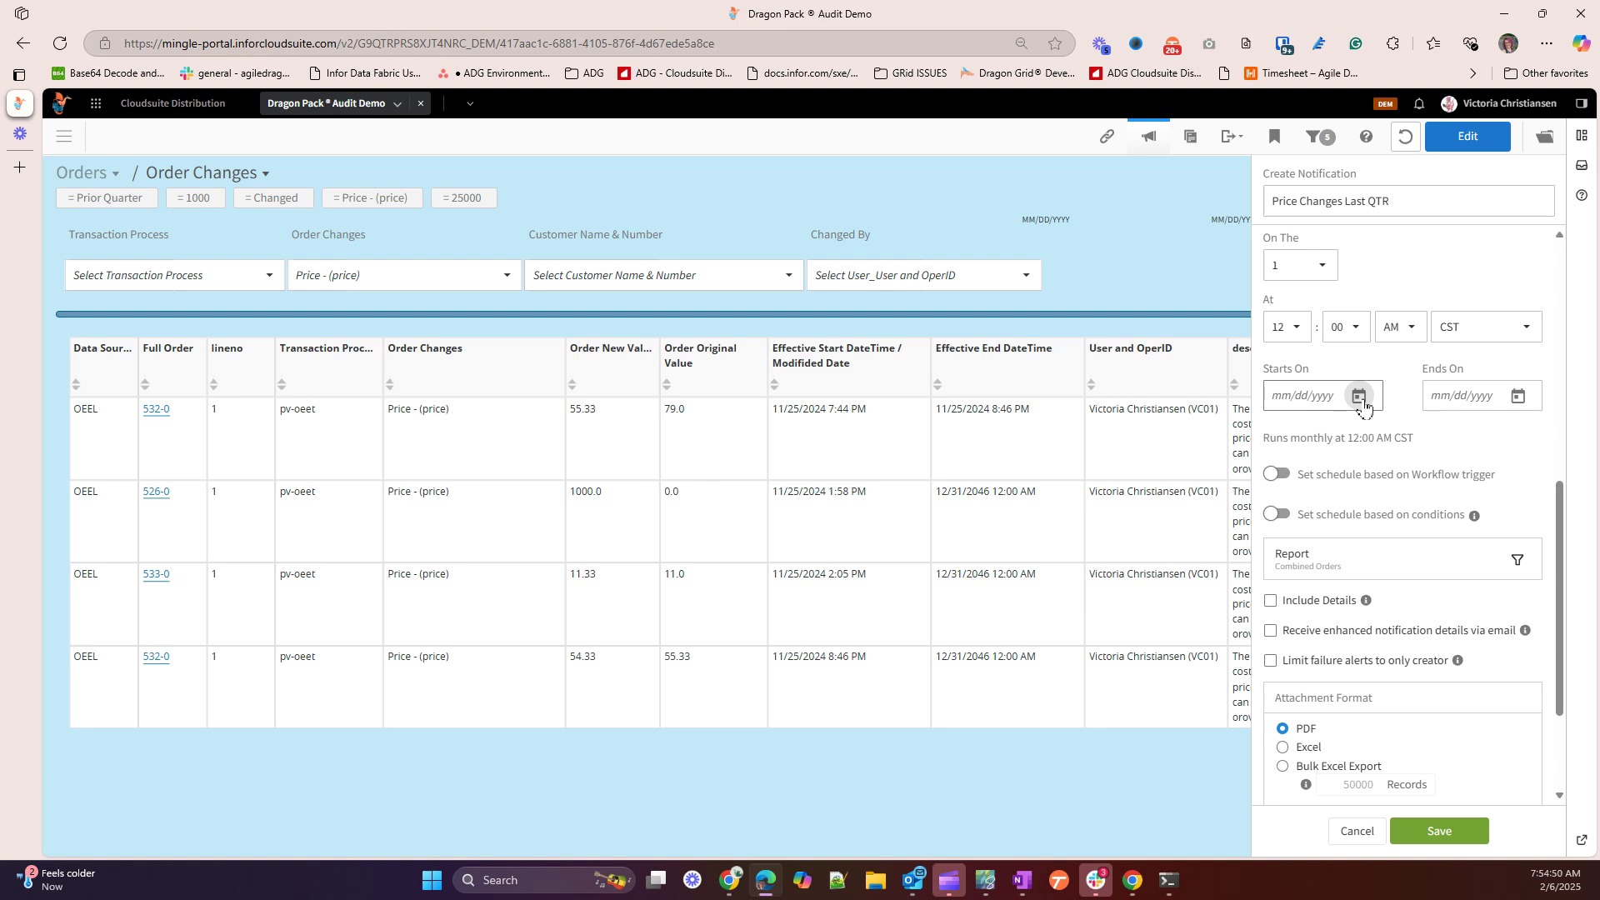
Set the schedule's start date to 02/07/2025 and end date to 05/08/2025
click(1360, 396)
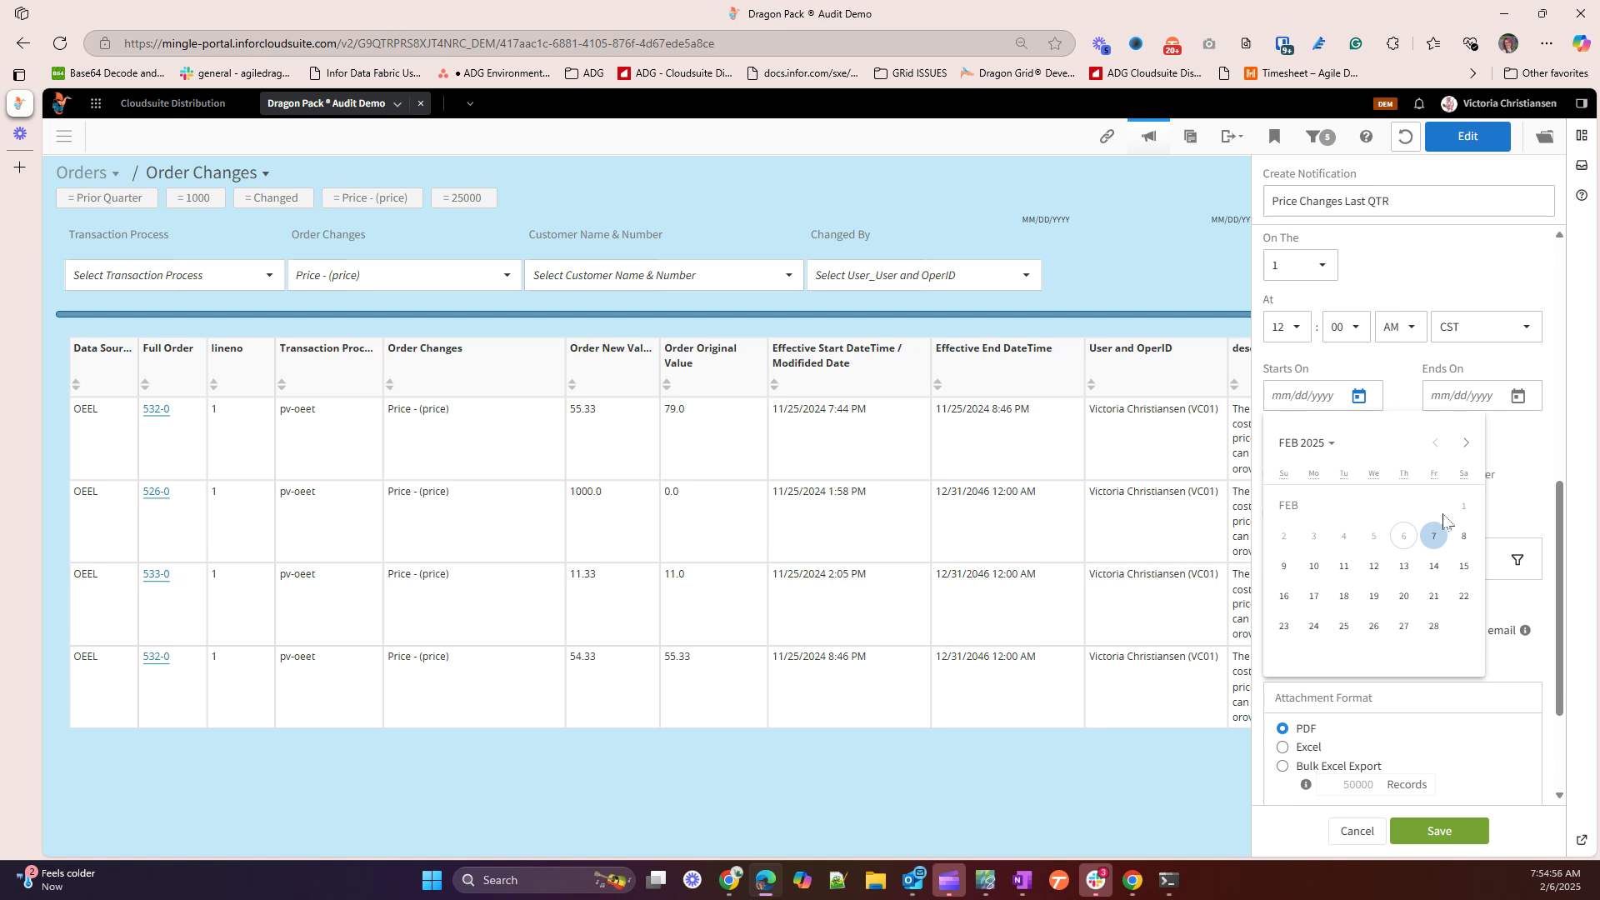
click(1436, 537)
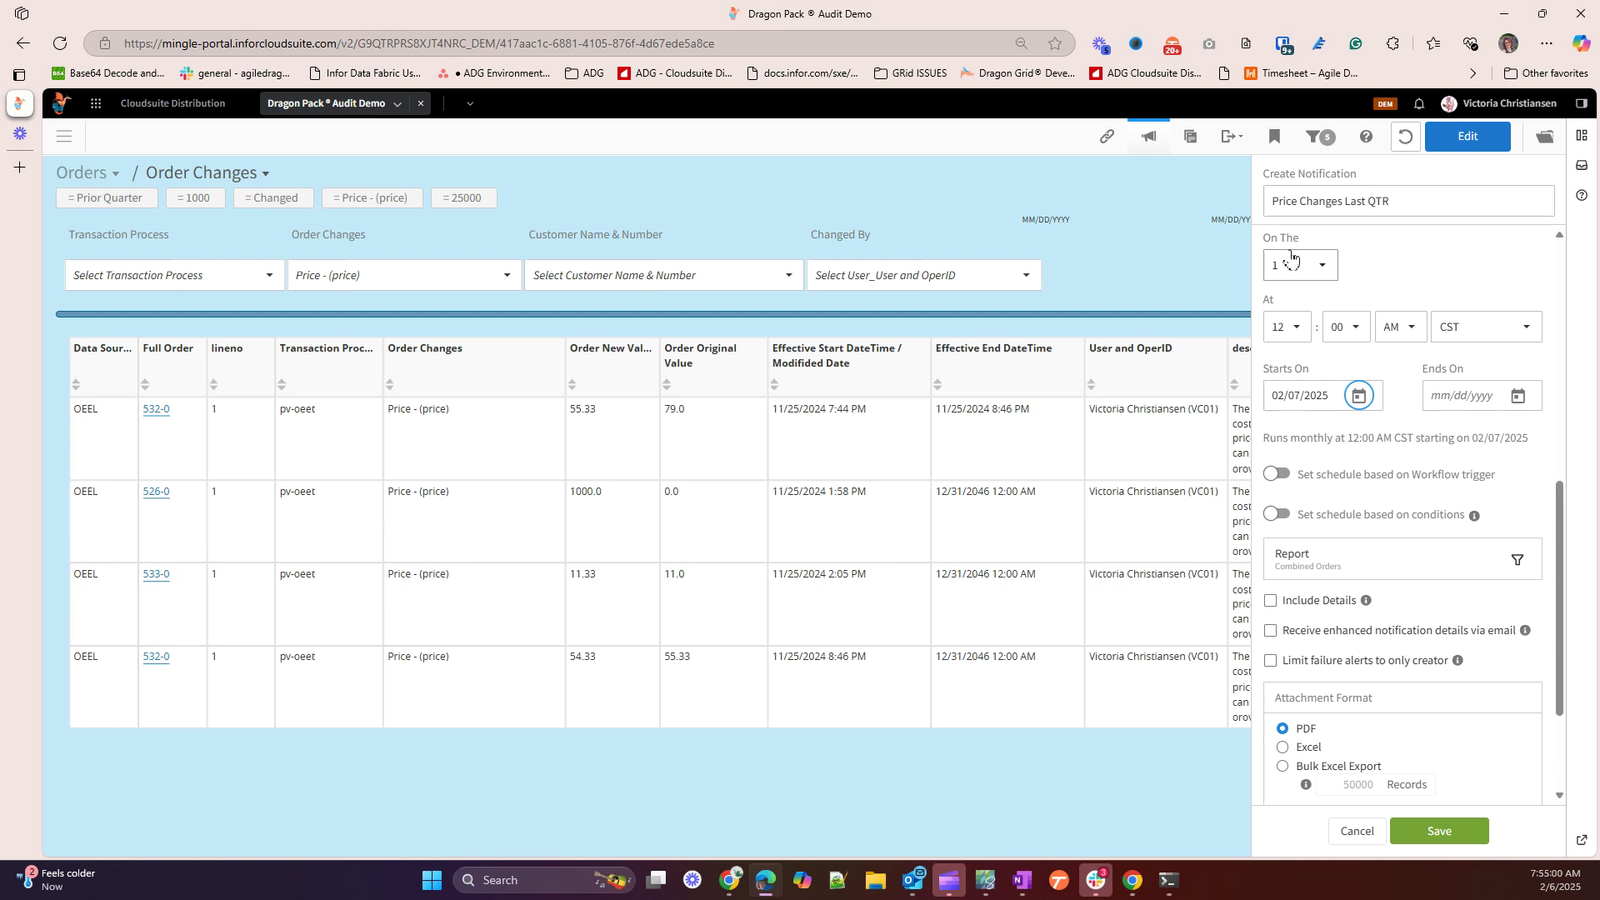
click(1518, 396)
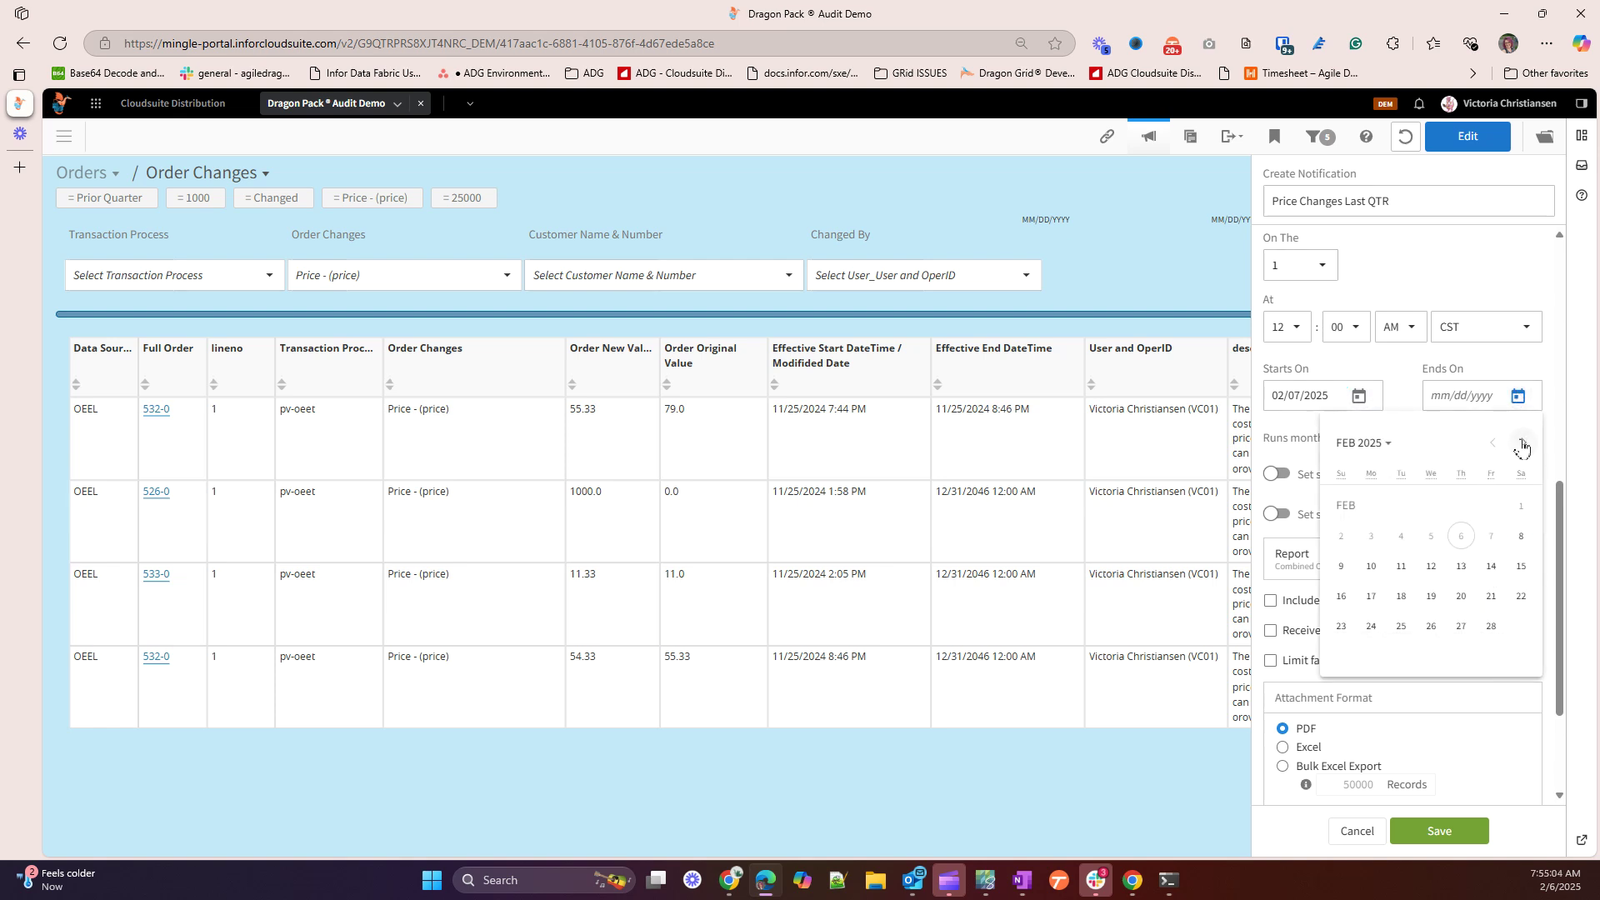
click(1524, 443)
click(1525, 444)
click(1526, 444)
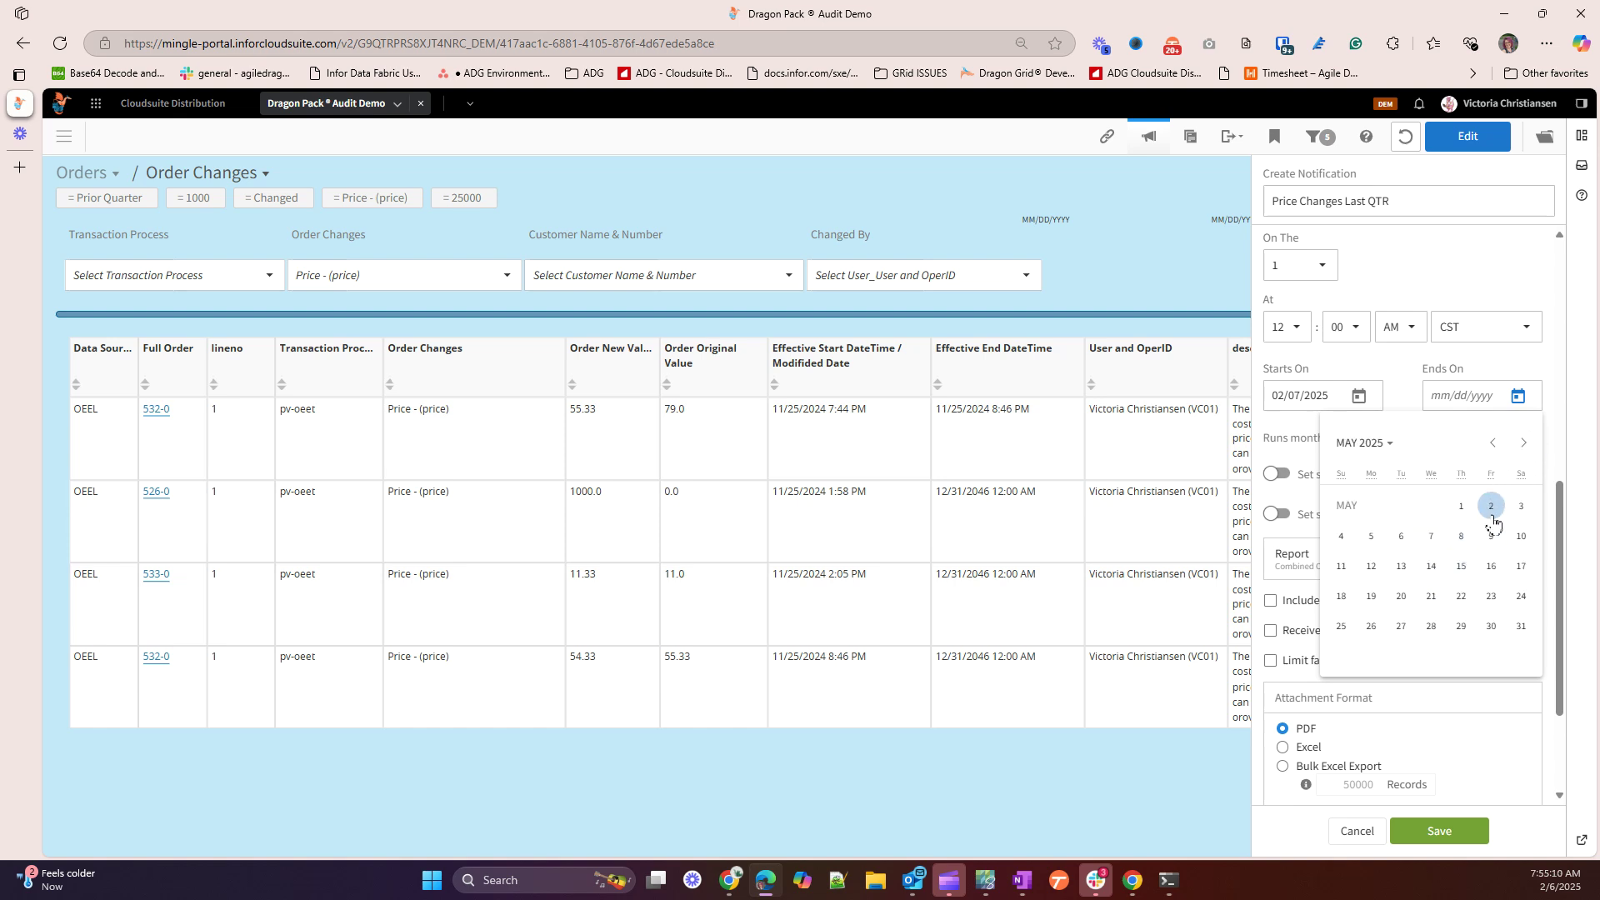
click(1463, 537)
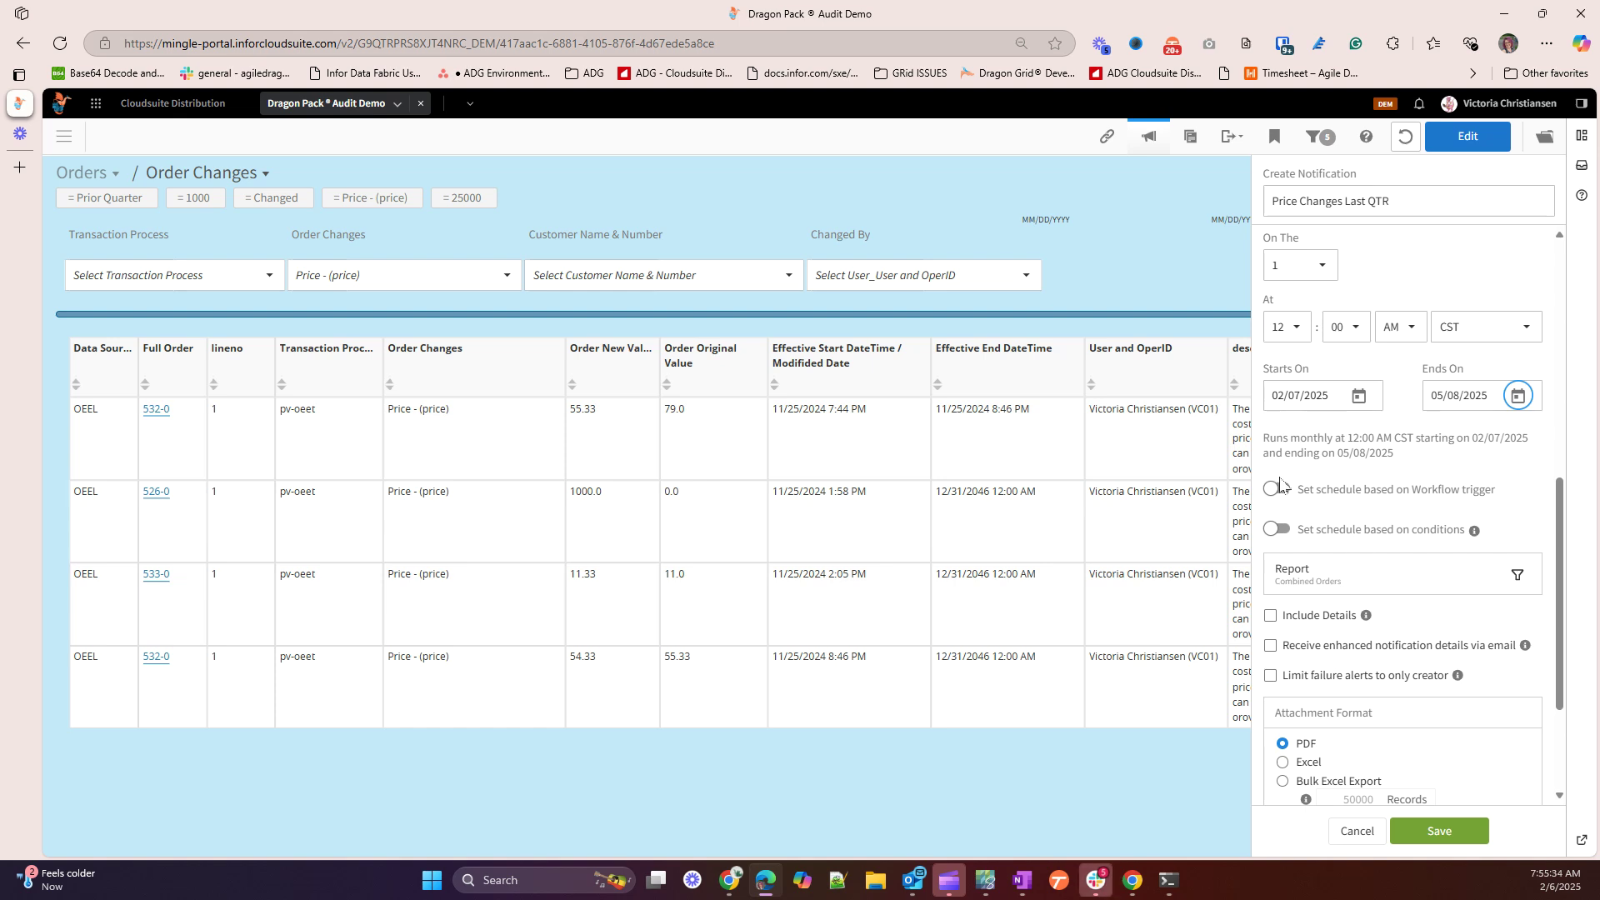
Schedule the notification on the Quarter Trigger workflow, running when data loads
click(1273, 490)
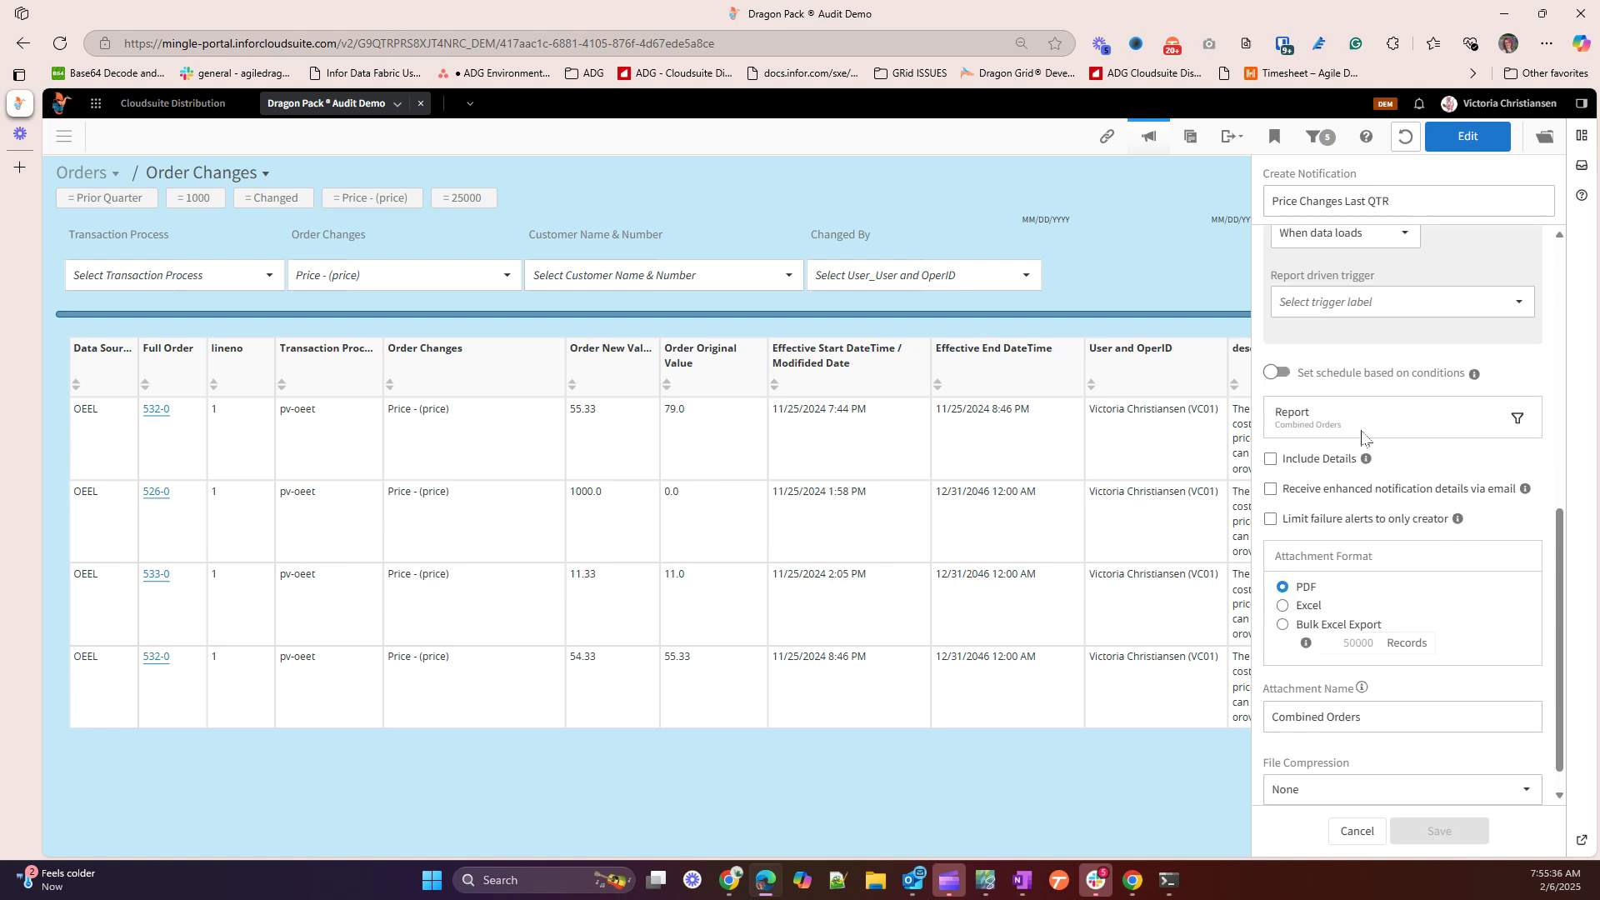
scroll(1358, 412, up, 3)
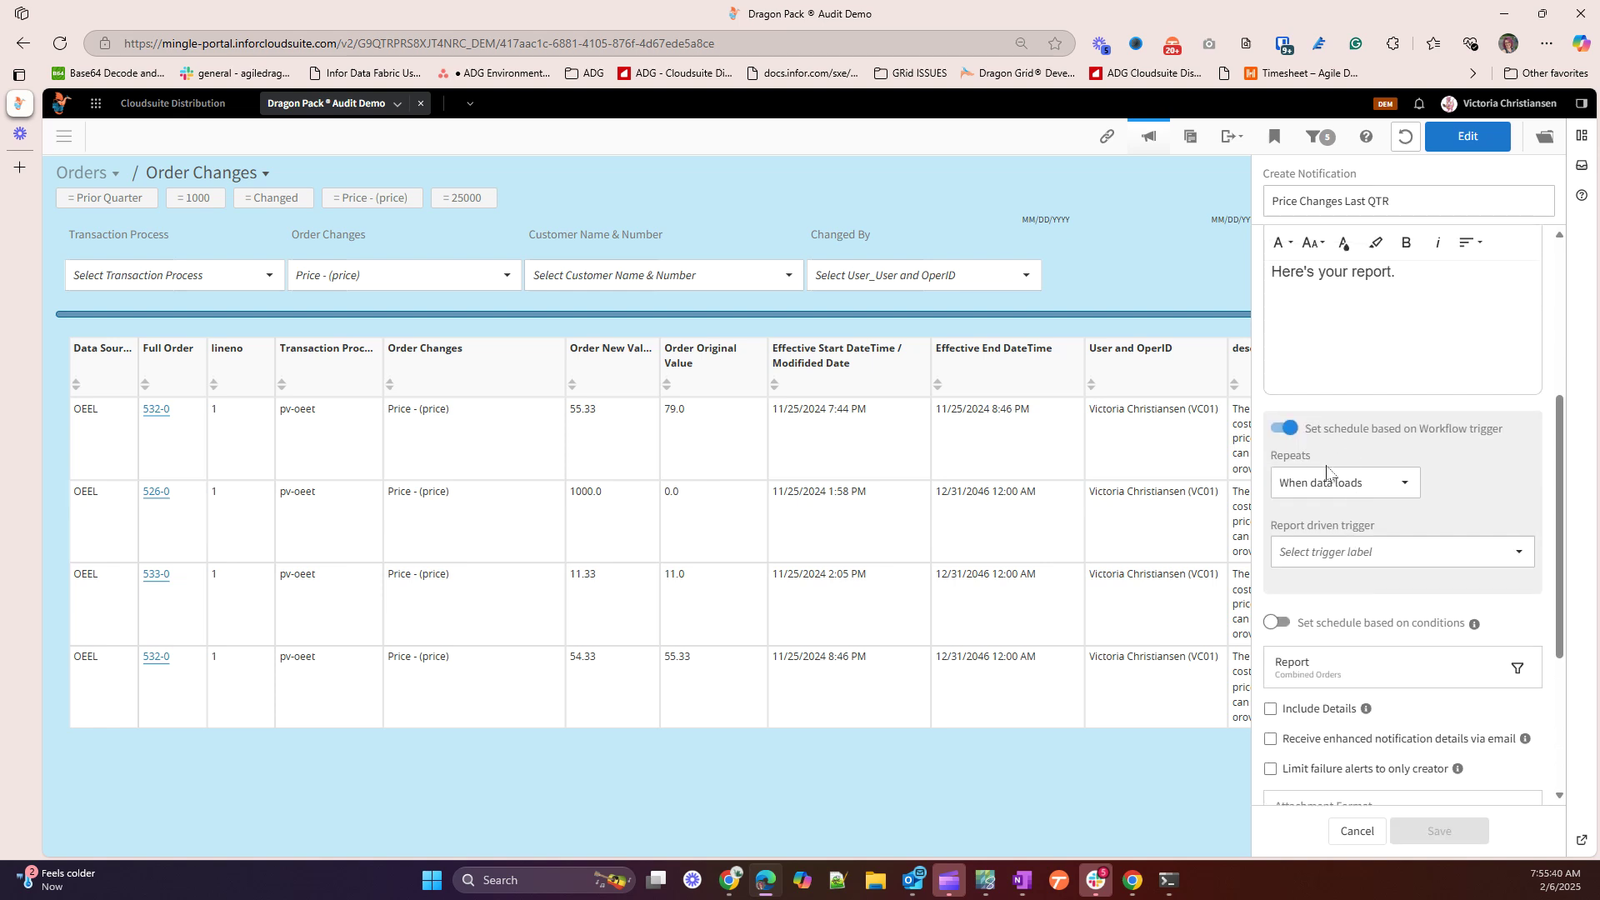
click(1357, 486)
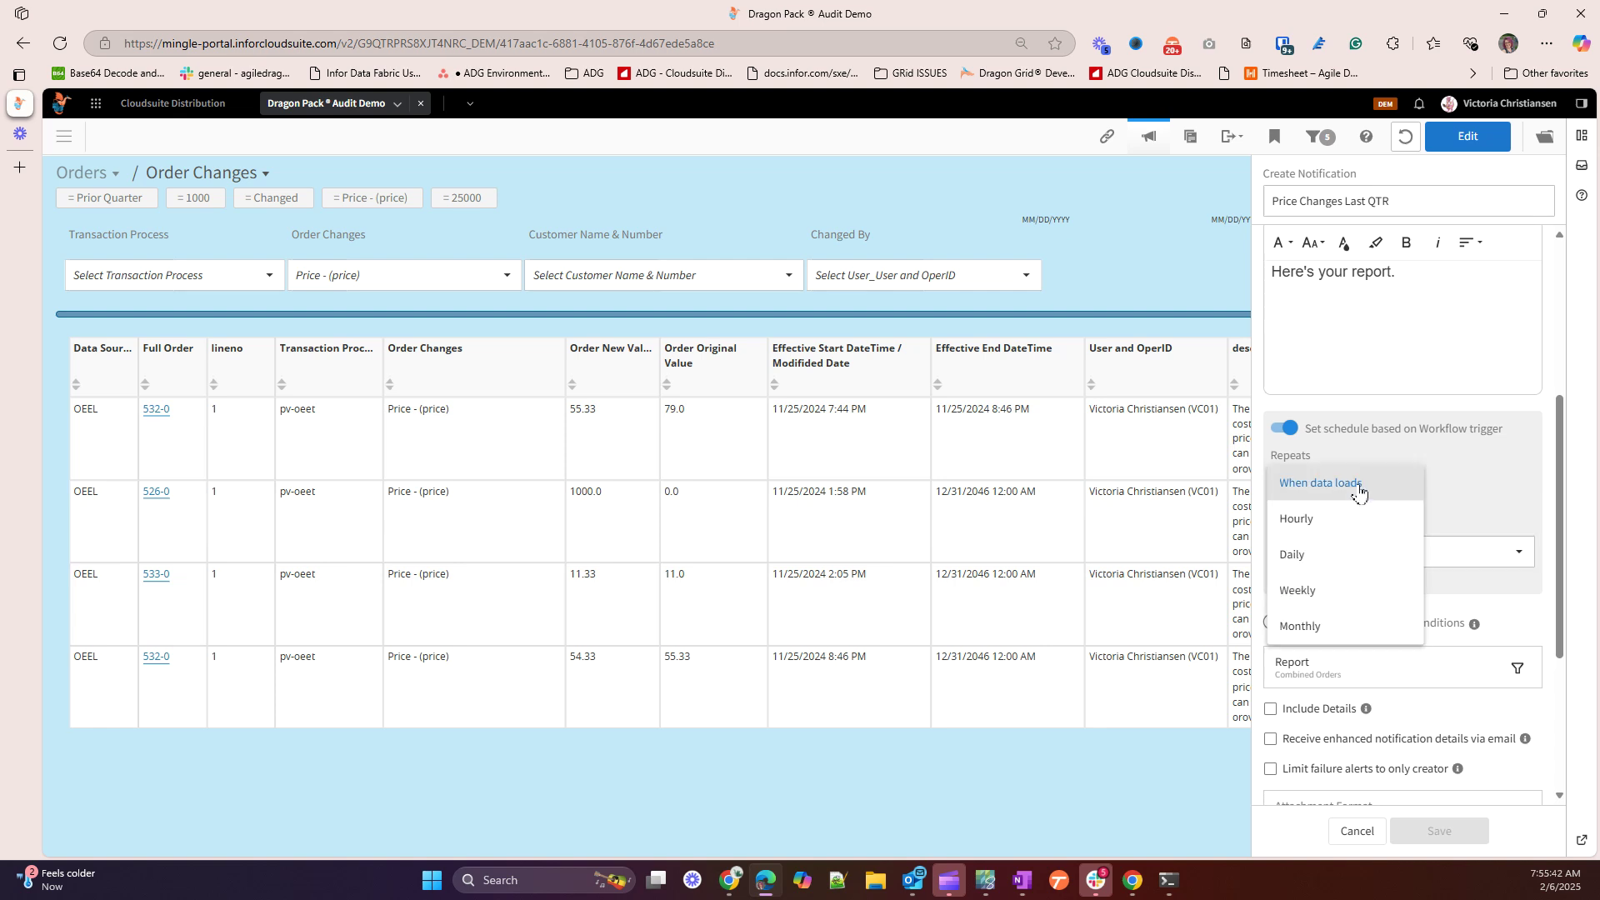
click(1357, 487)
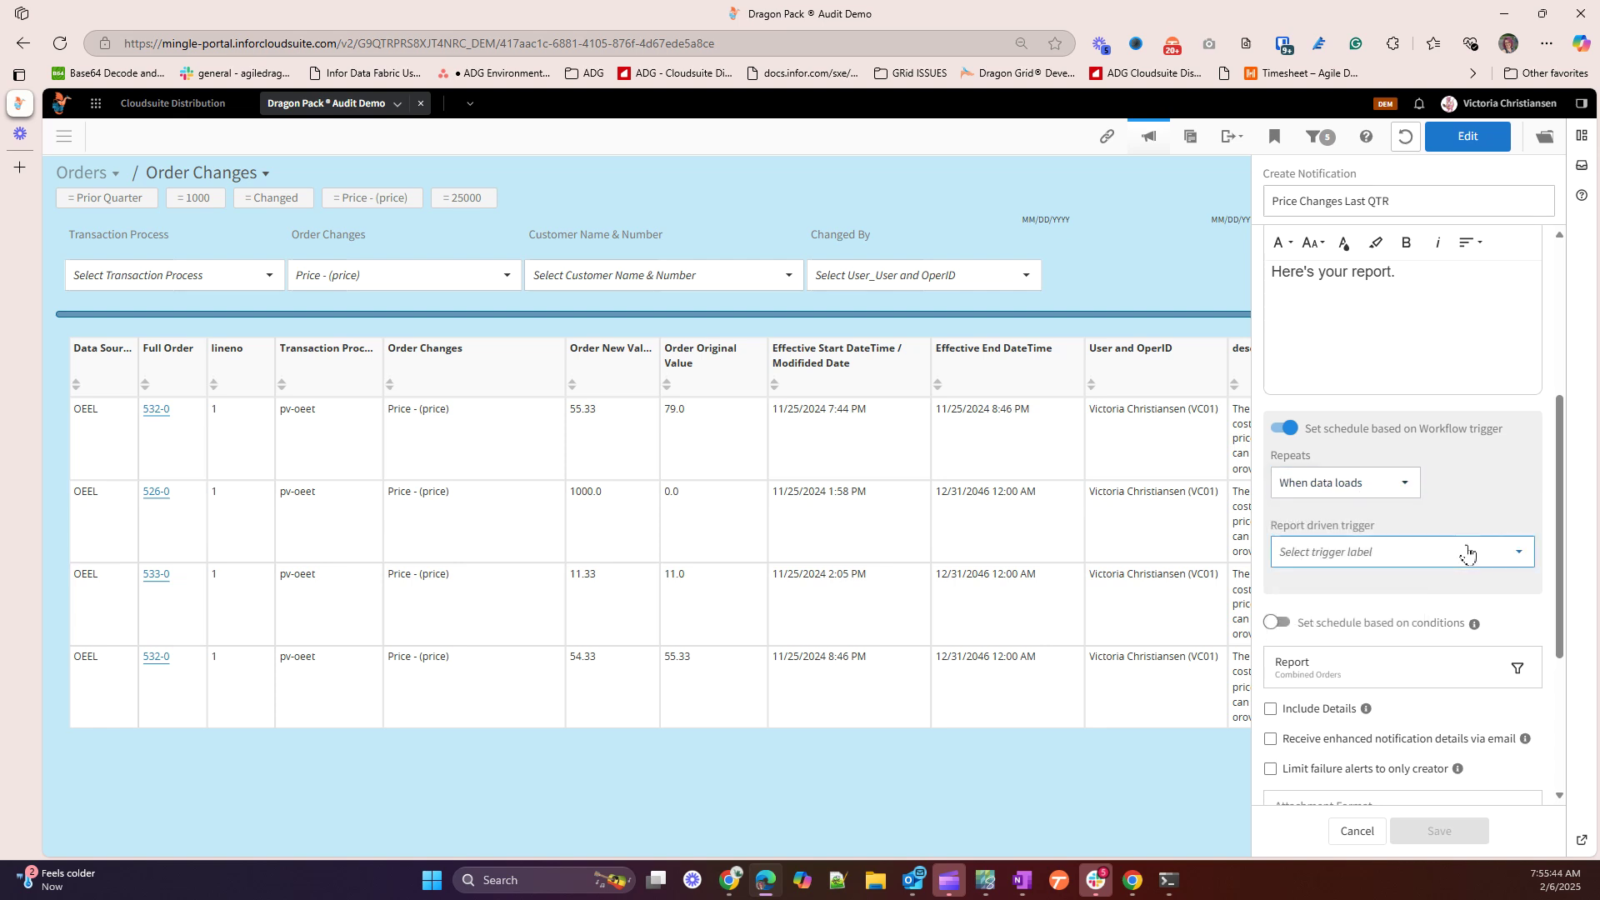
click(1464, 550)
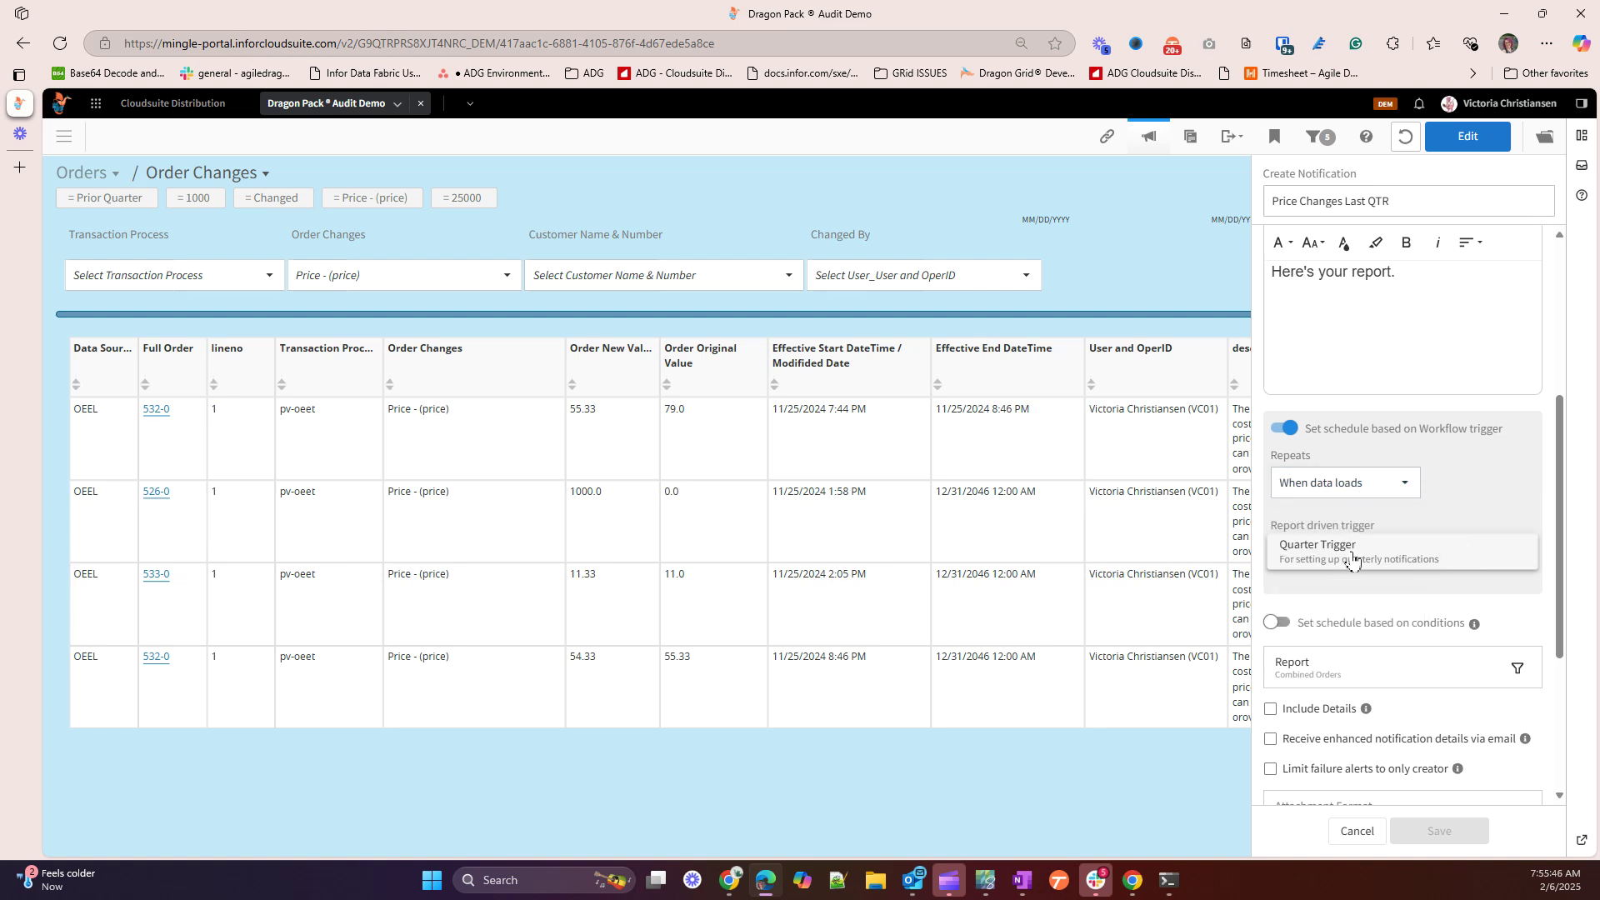
click(1353, 556)
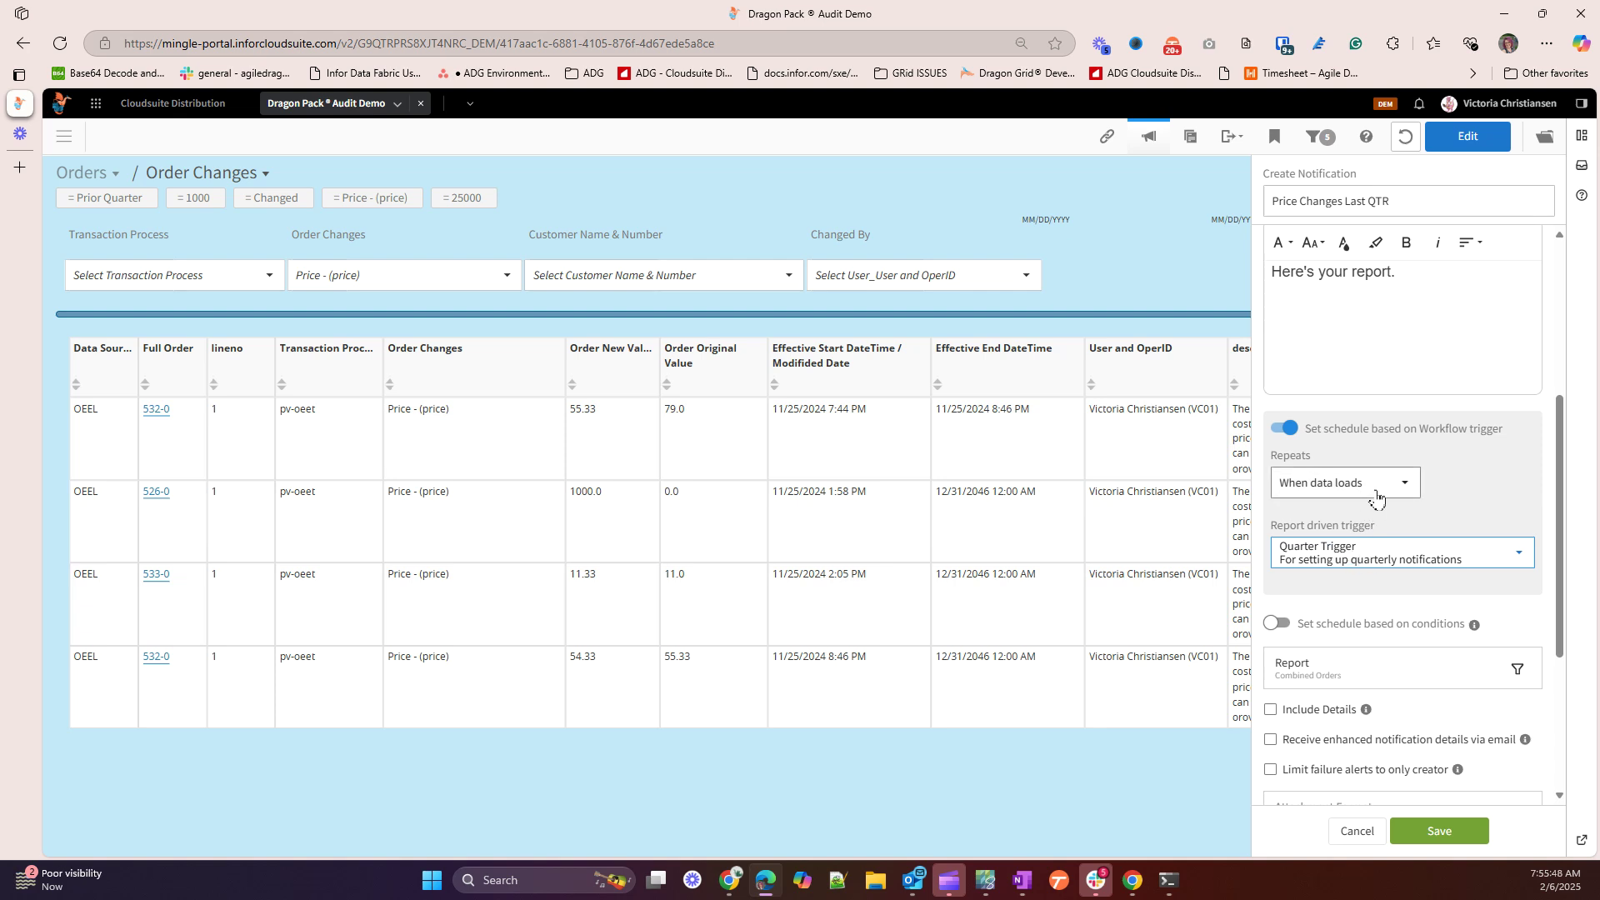
Attach the report as Excel, save the notification, and dismiss the success message
scroll(1377, 498, down, 3)
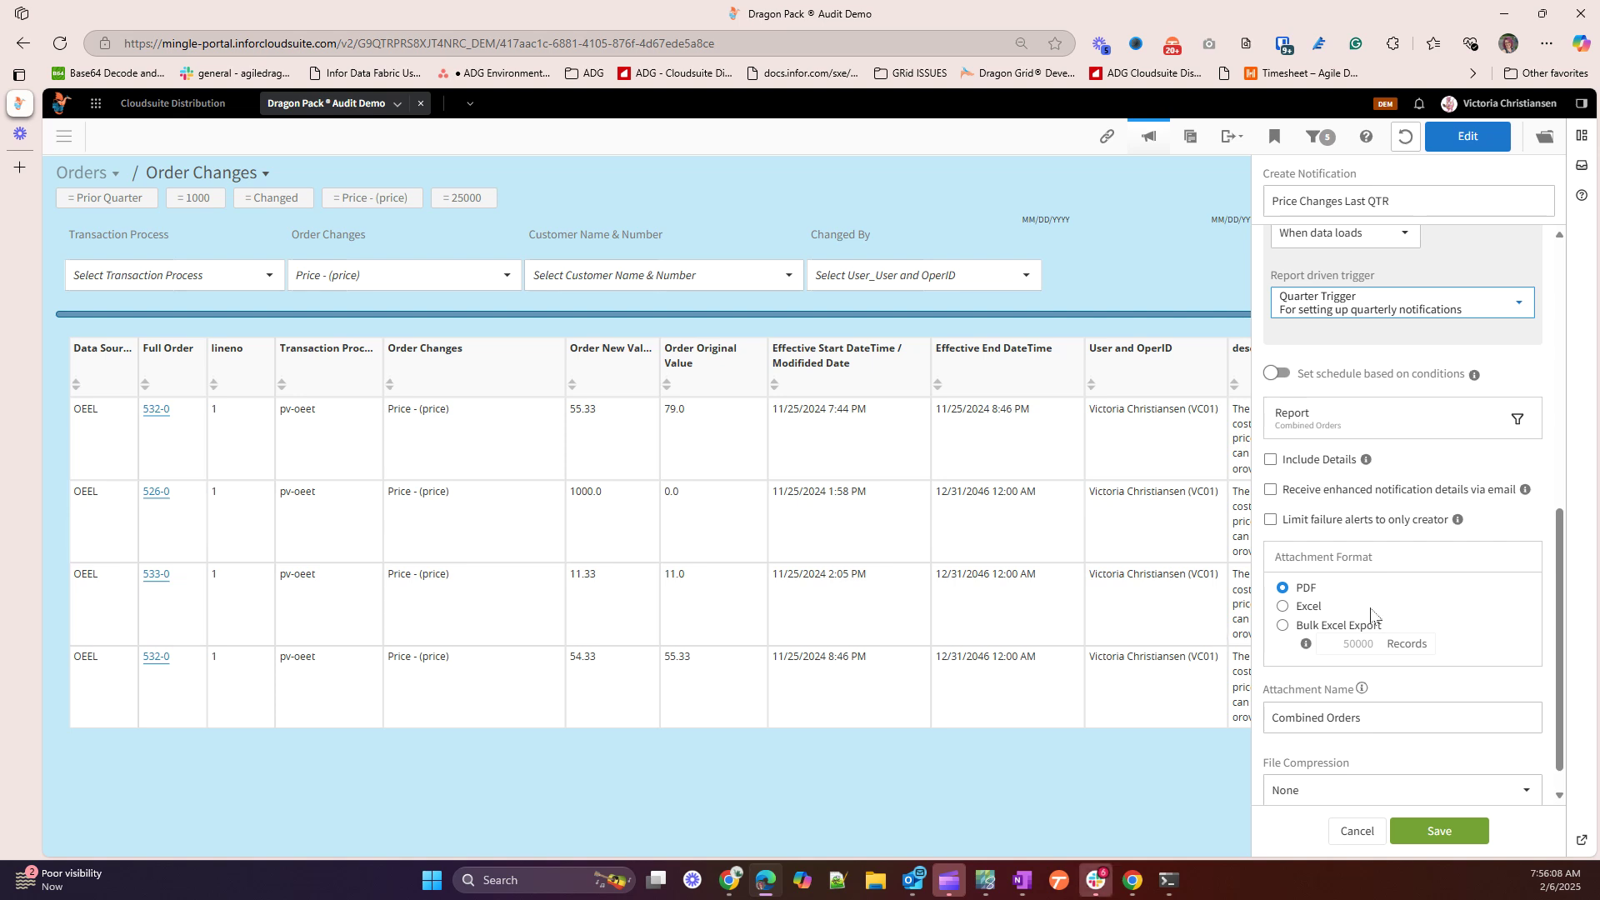
click(1318, 612)
scroll(1407, 681, down, 1)
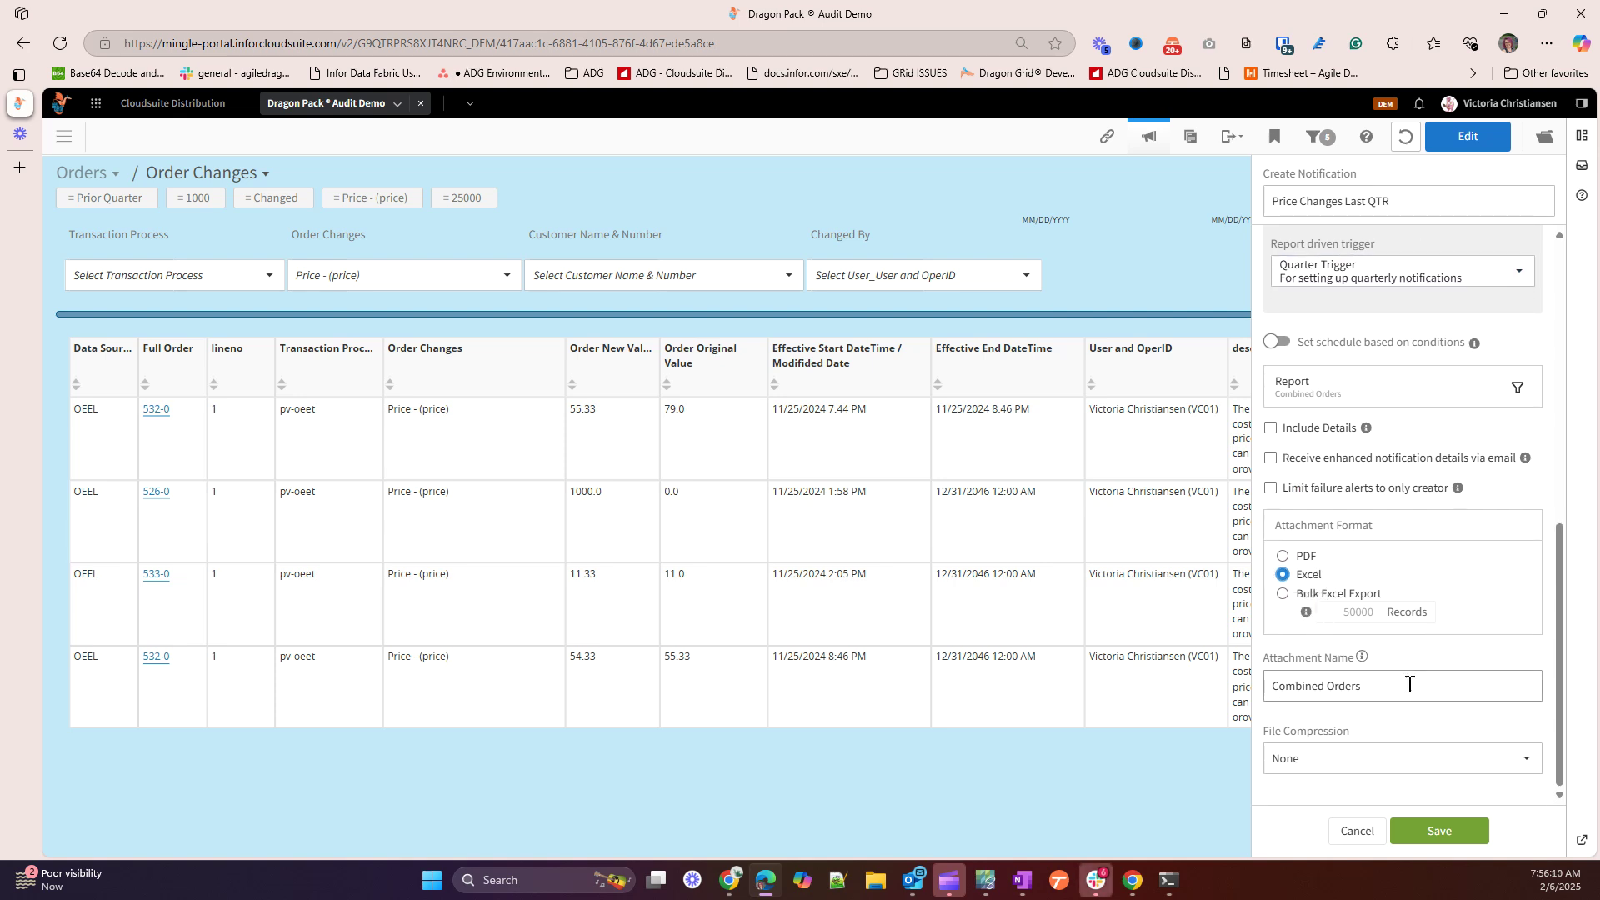
click(1421, 831)
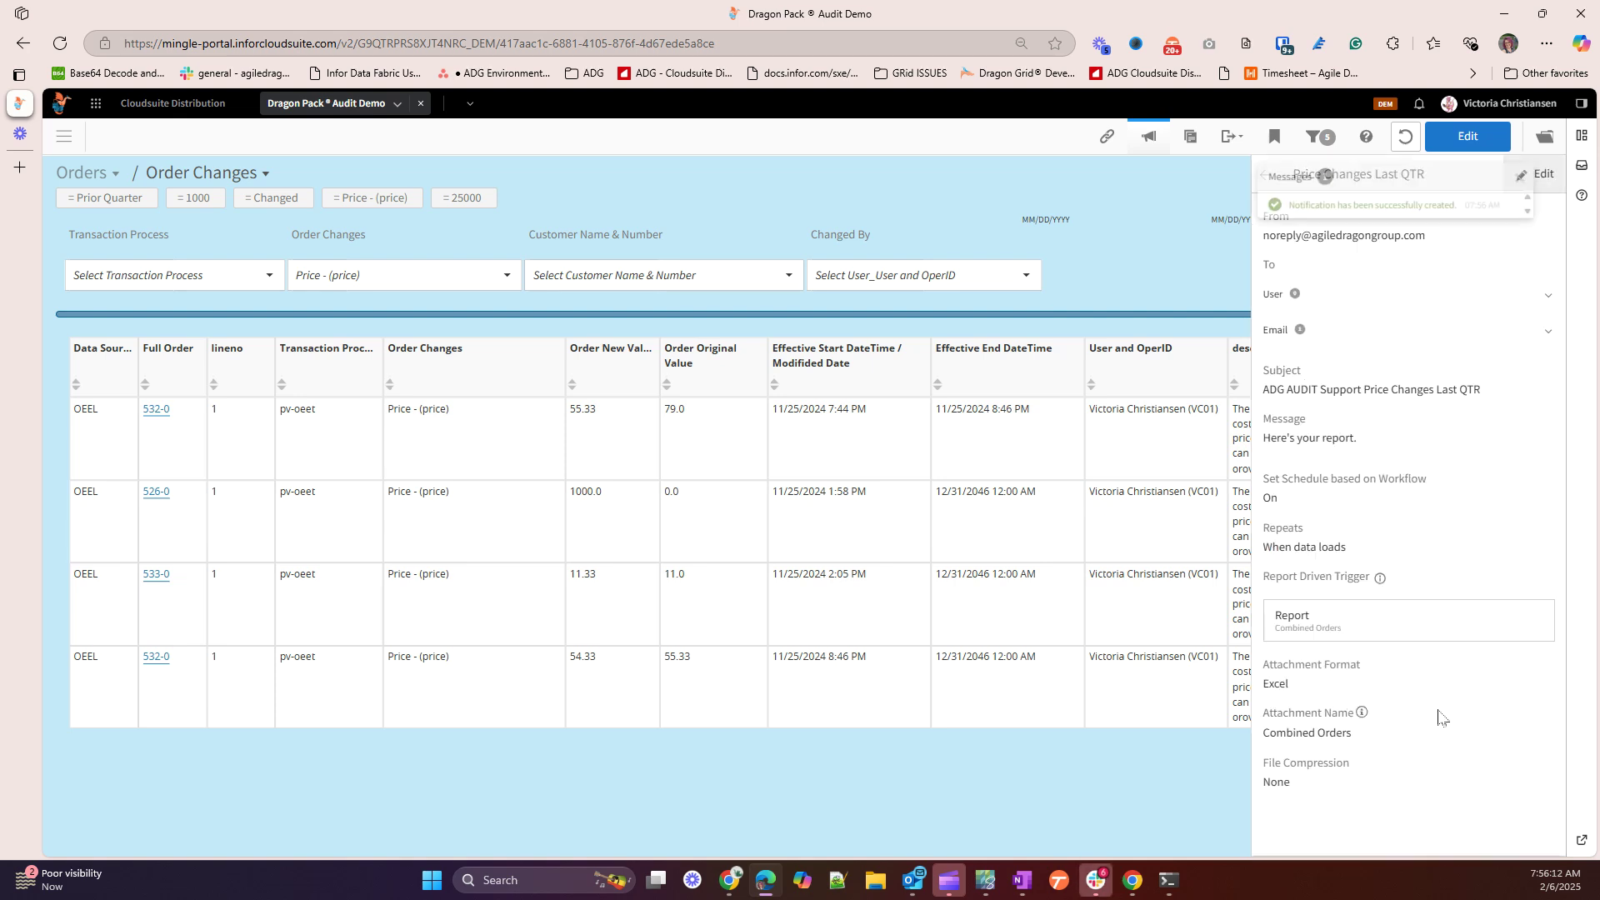
click(1532, 176)
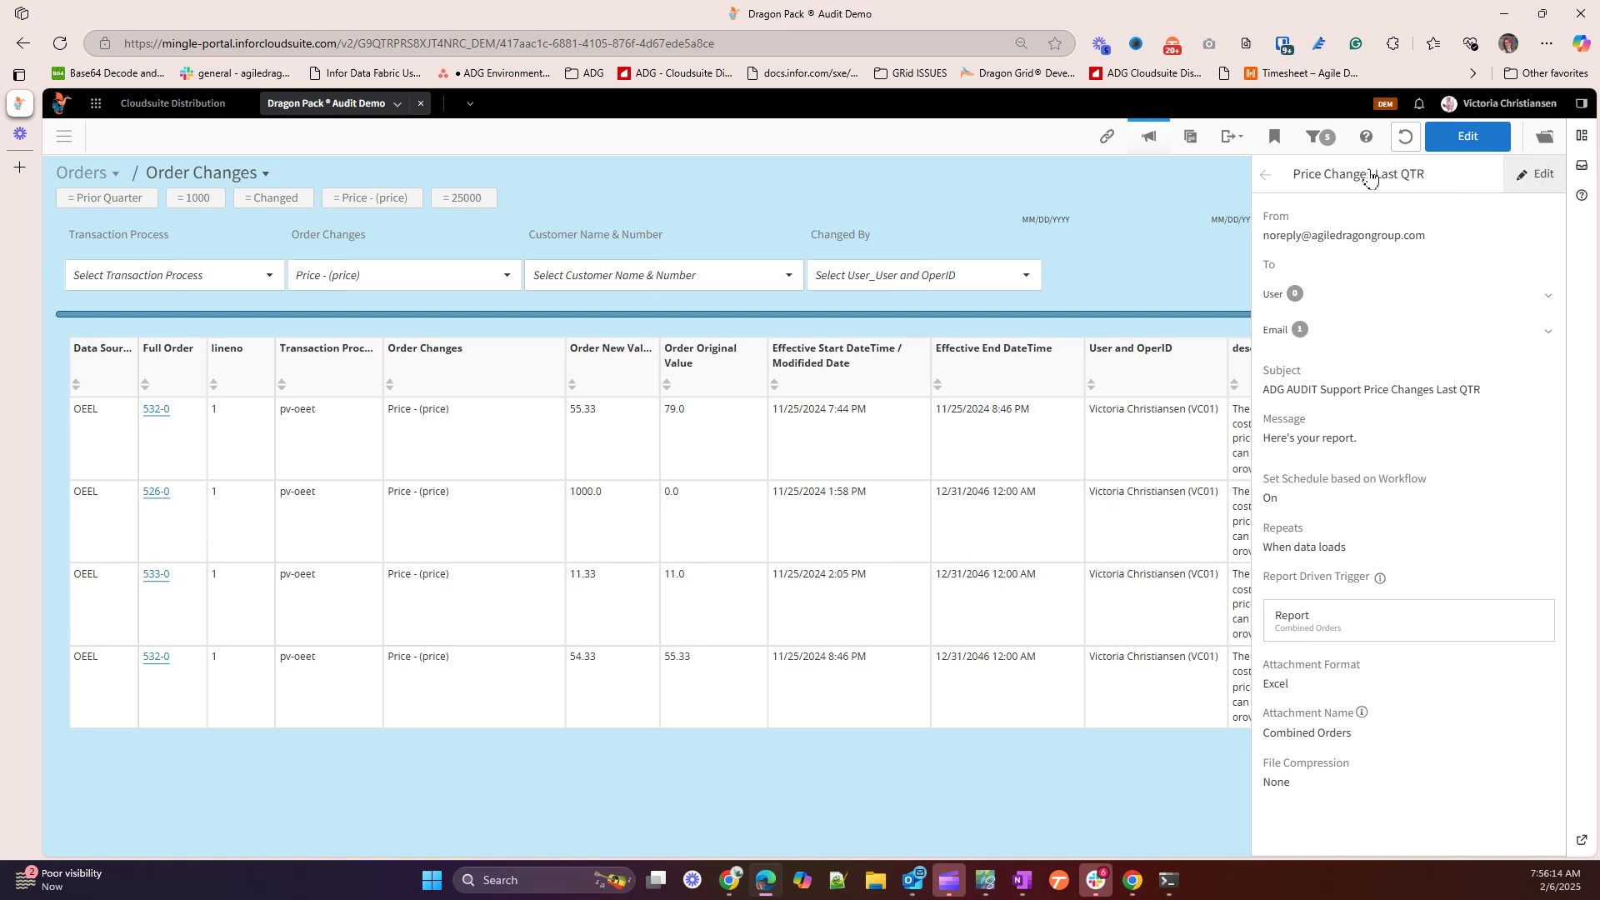
Close the saved notification's details and view Price Changes Last QTR in the Notifications list
click(1149, 140)
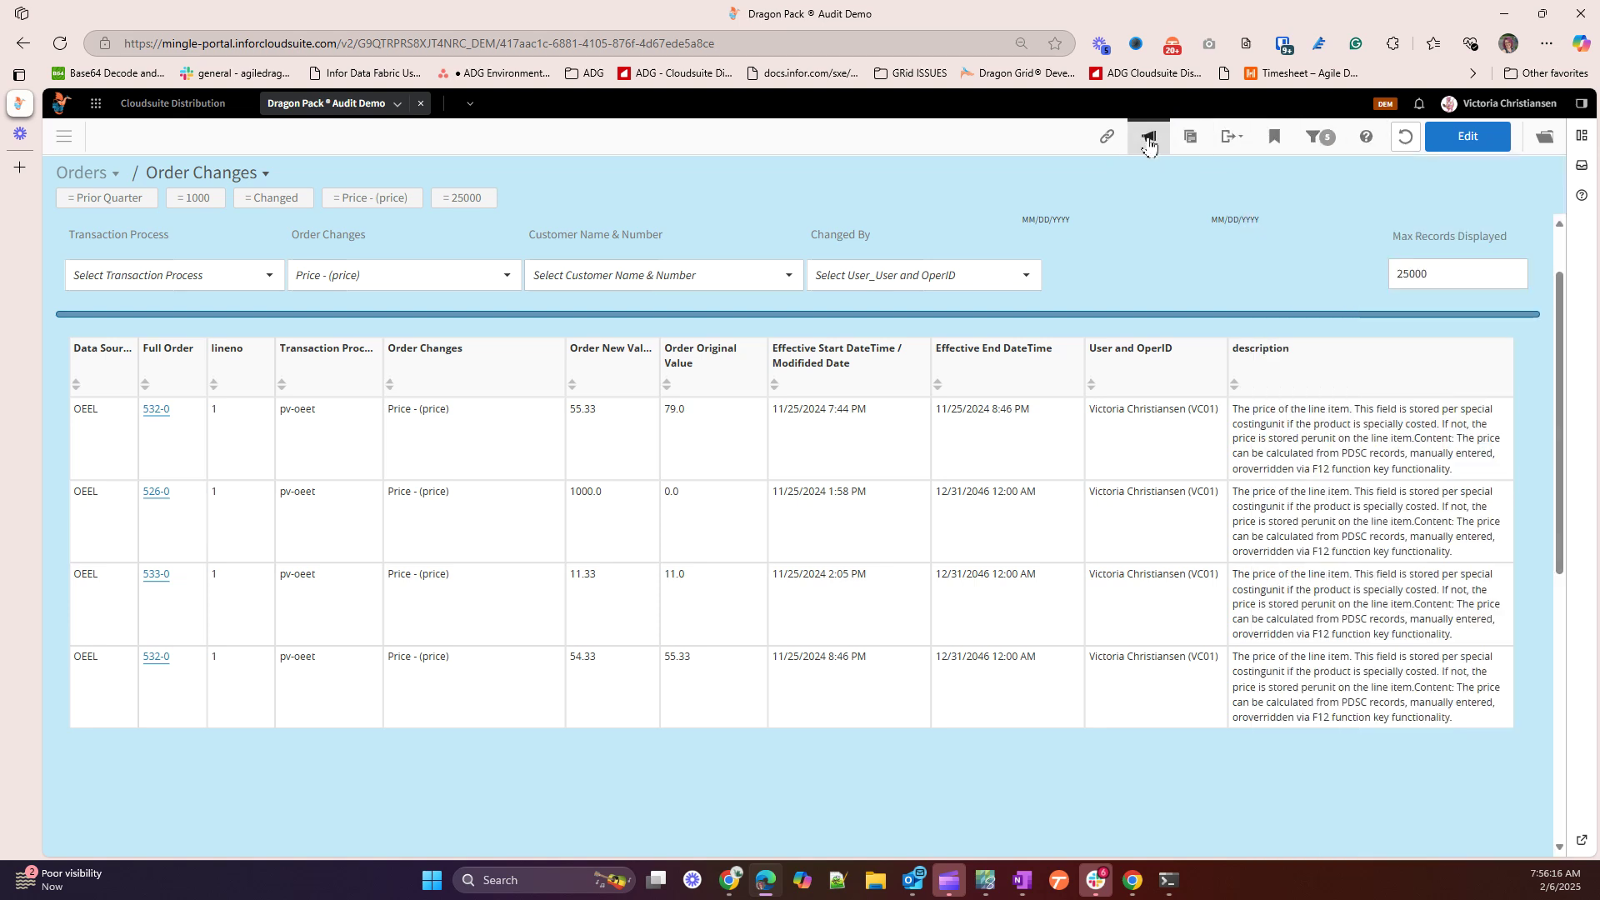
click(1155, 143)
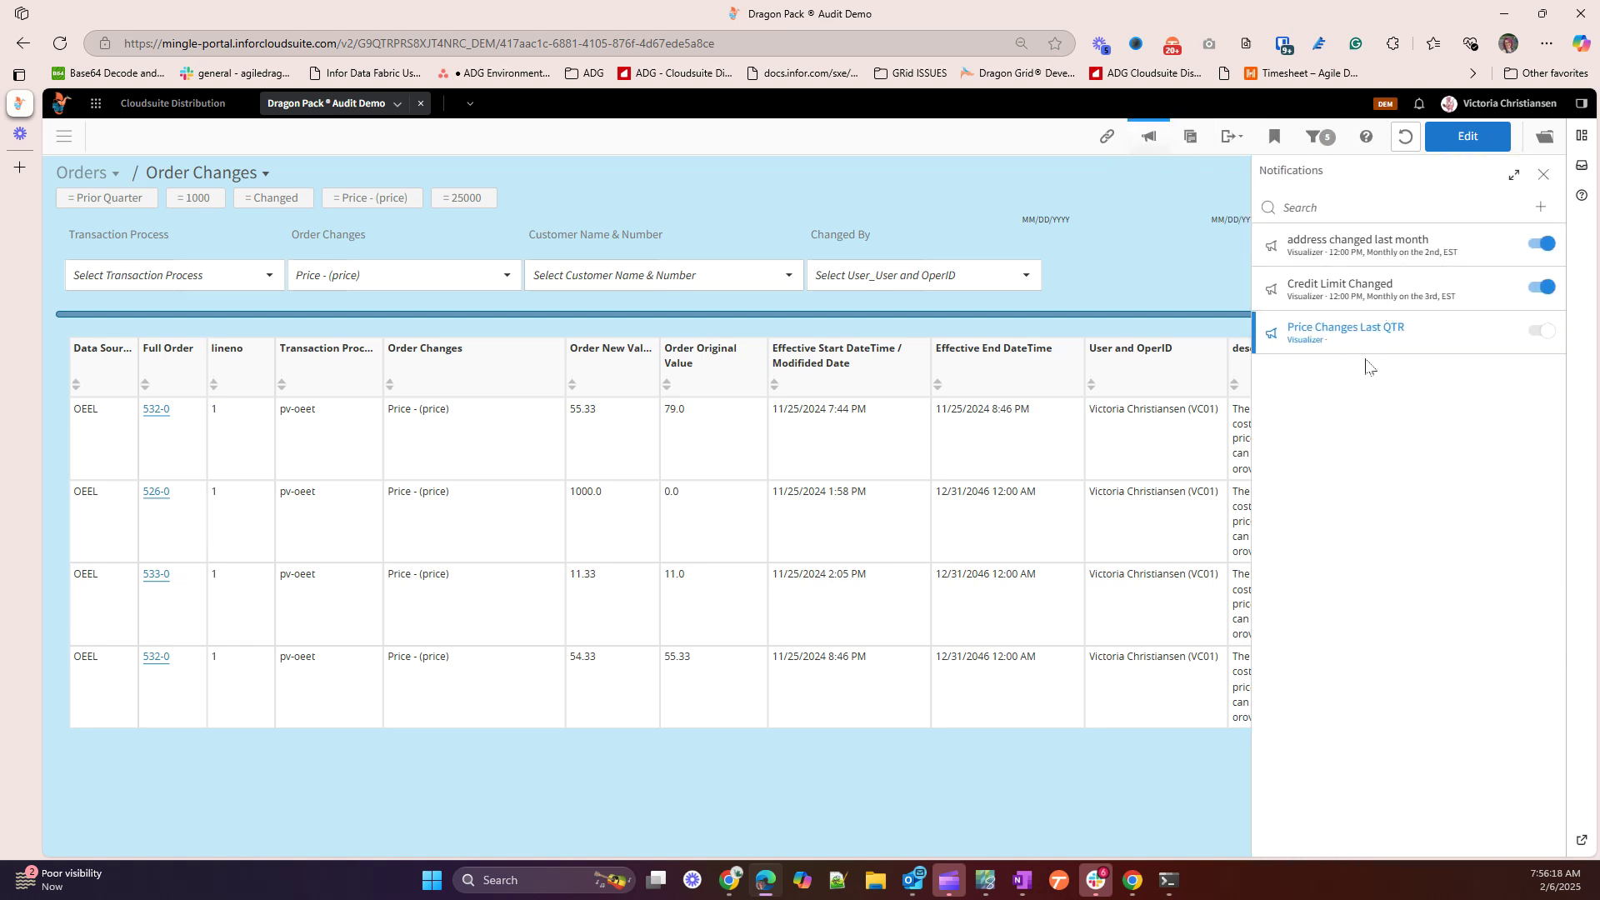
mouse_move(1366, 346)
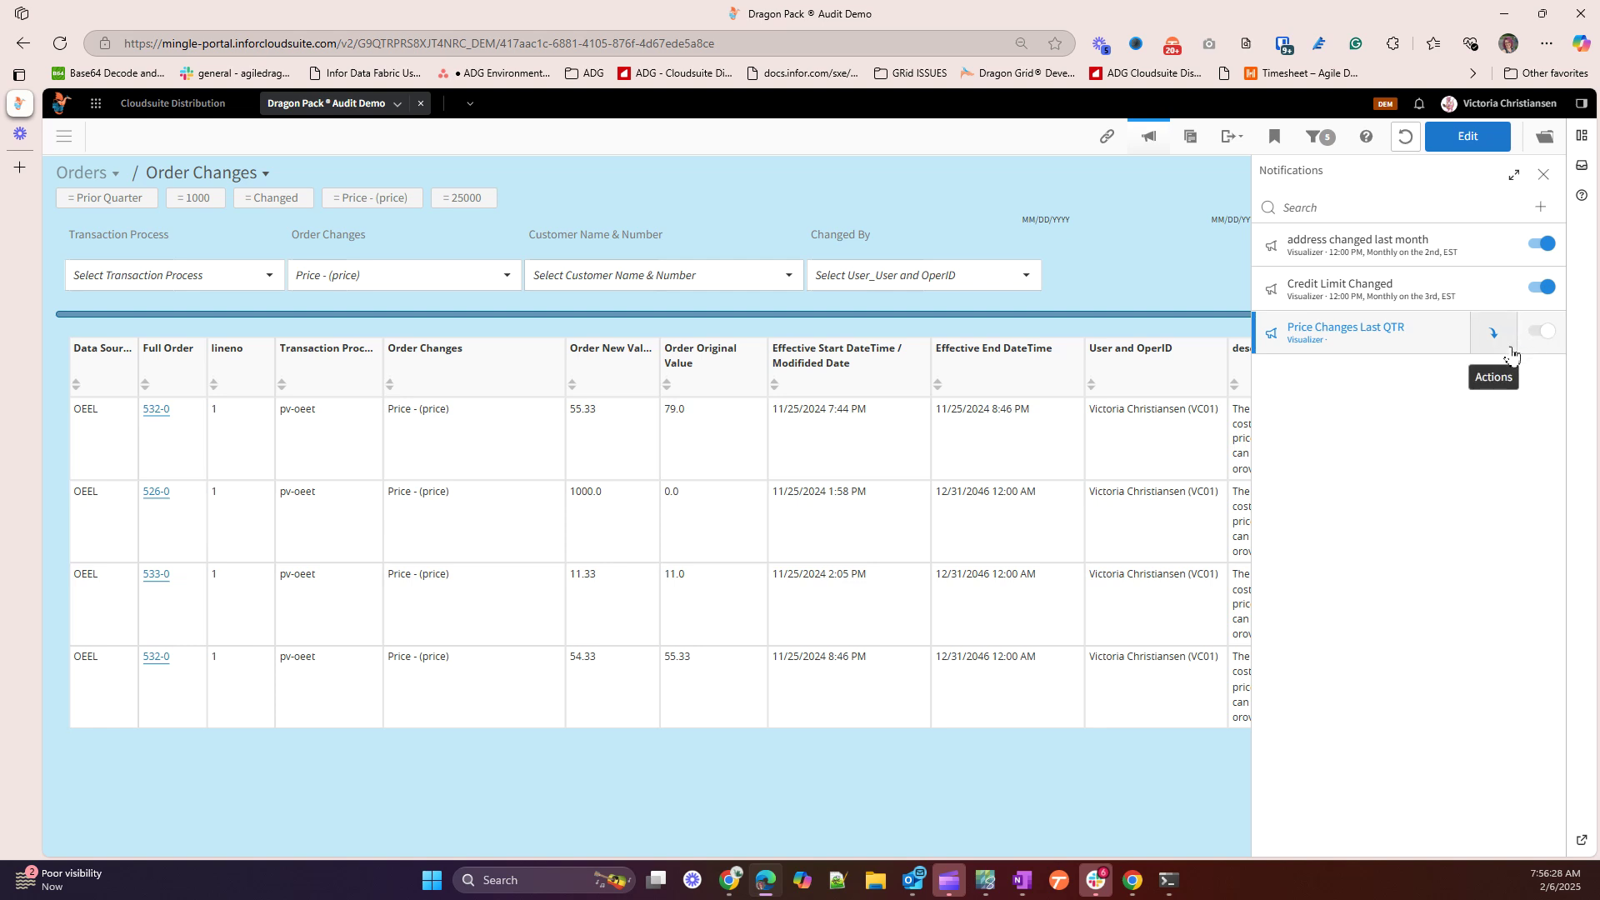
mouse_move(1451, 342)
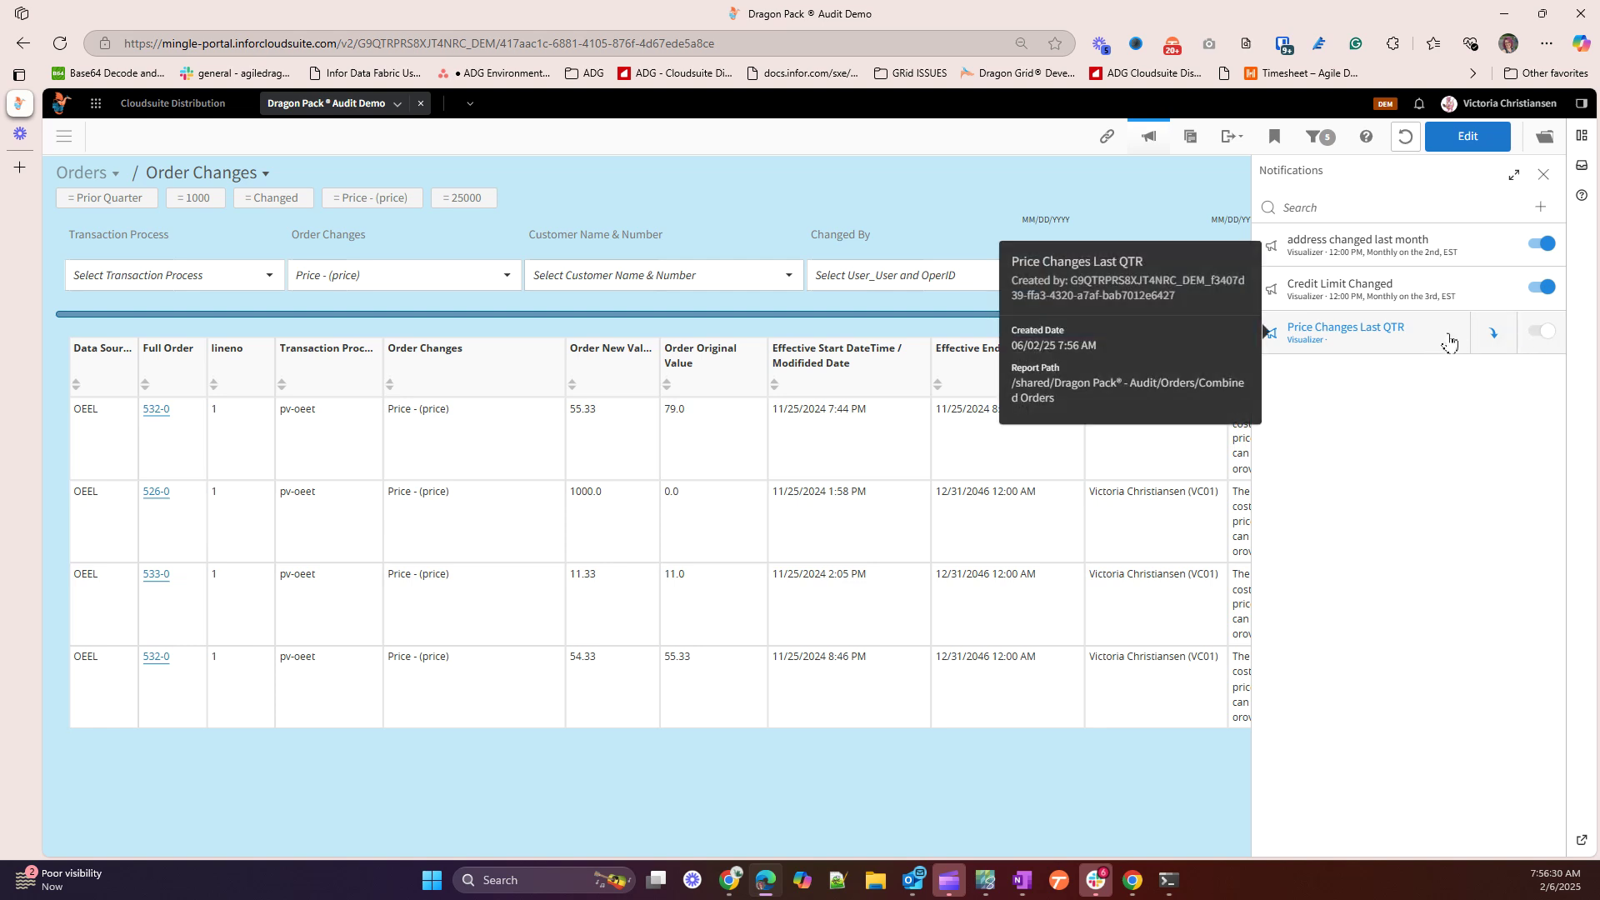